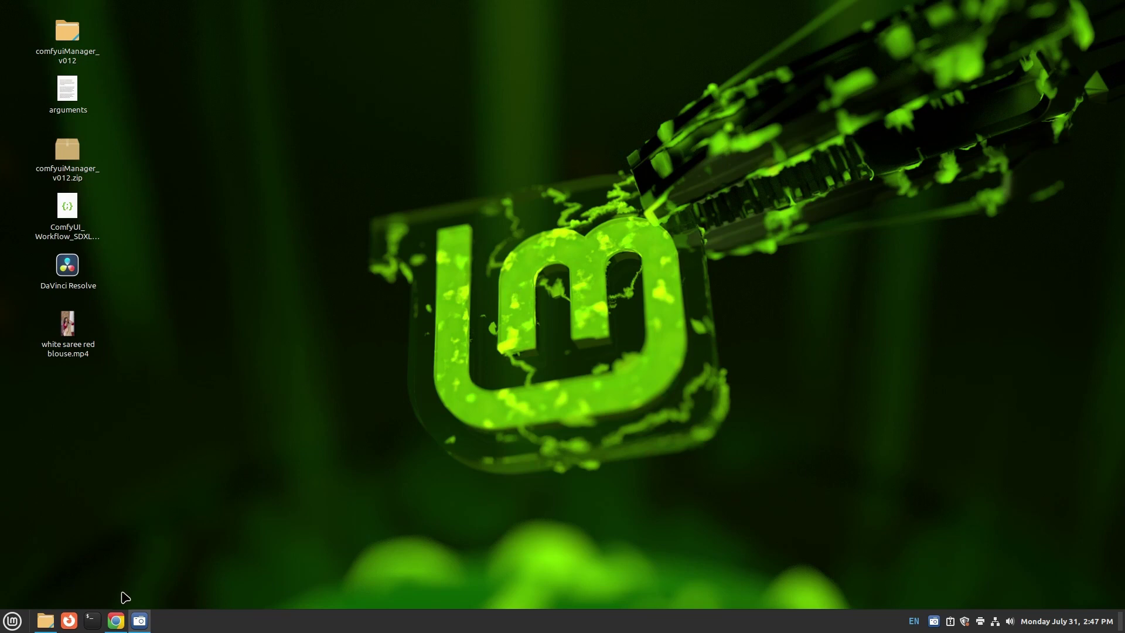
# Bring back the browser window showing the comfyanonymous/ComfyUI GitHub repository.
pyautogui.moveTo(118, 624)
pyautogui.hotkey('alt', 'Tab')
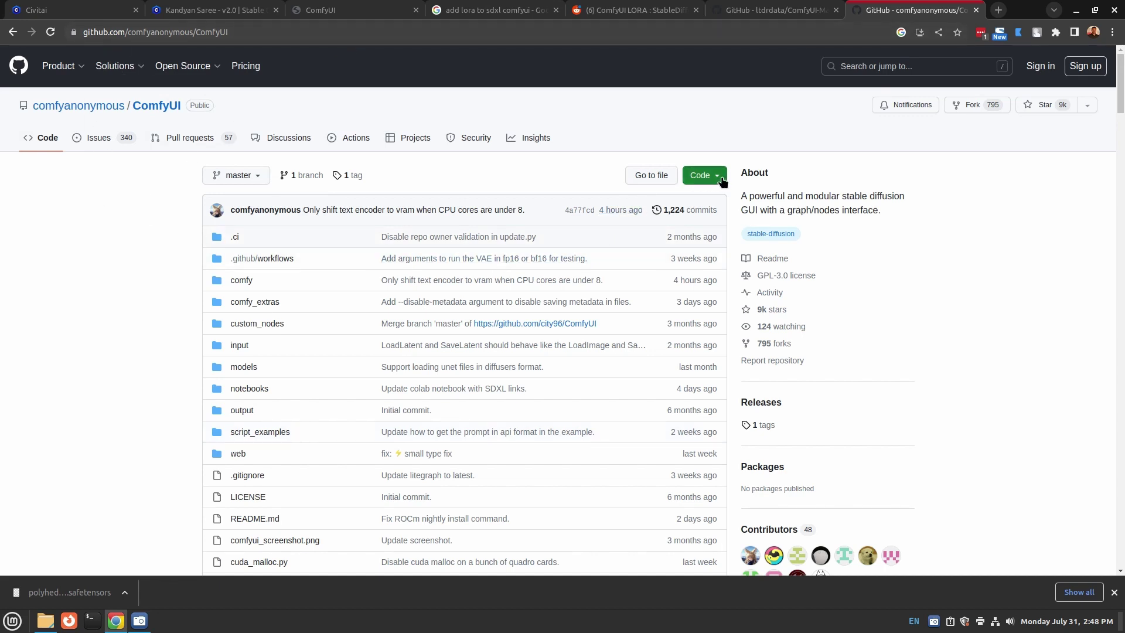
# Copy the ComfyUI repository's HTTPS clone URL, minimize the browser and center the file manager.
pyautogui.click(703, 175)
pyautogui.click(702, 281)
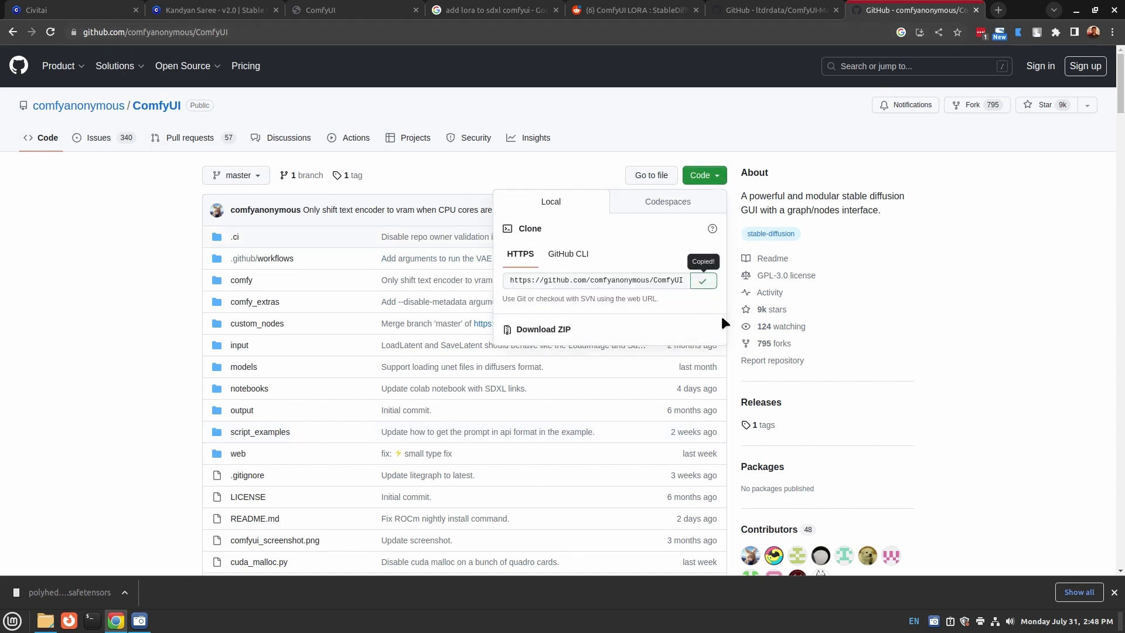
pyautogui.click(1076, 12)
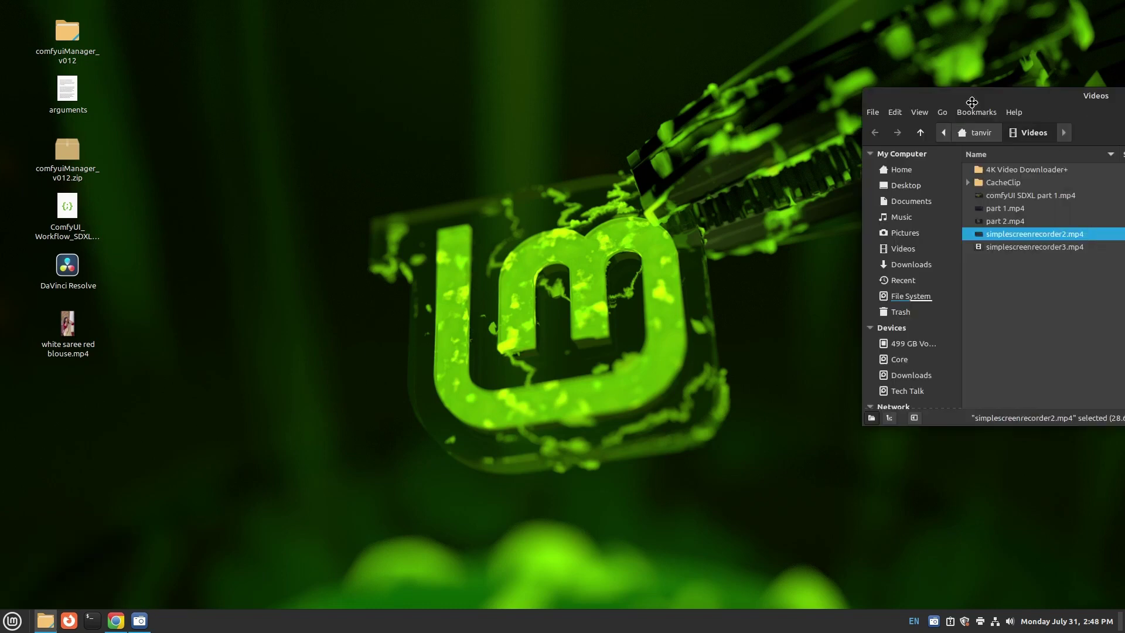
pyautogui.moveTo(1016, 107); pyautogui.dragTo(565, 37)
# Open a terminal in the Home folder, enter git clone with the copied URL, then cancel it.
pyautogui.click(439, 110)
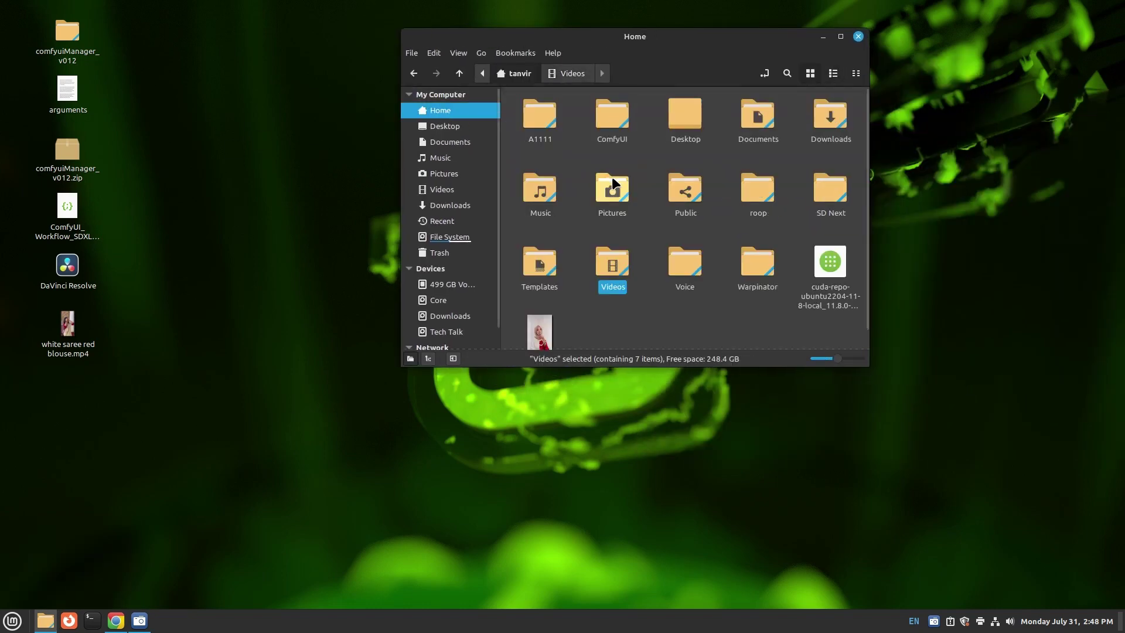
pyautogui.rightClick(641, 156)
pyautogui.click(706, 202)
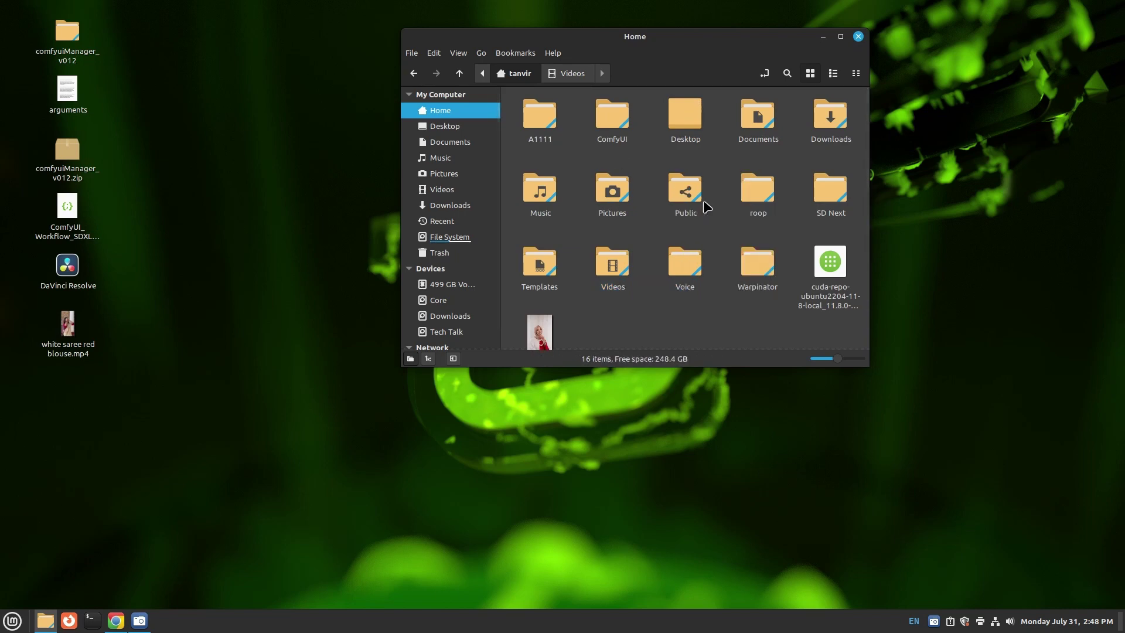
pyautogui.write('git clone')
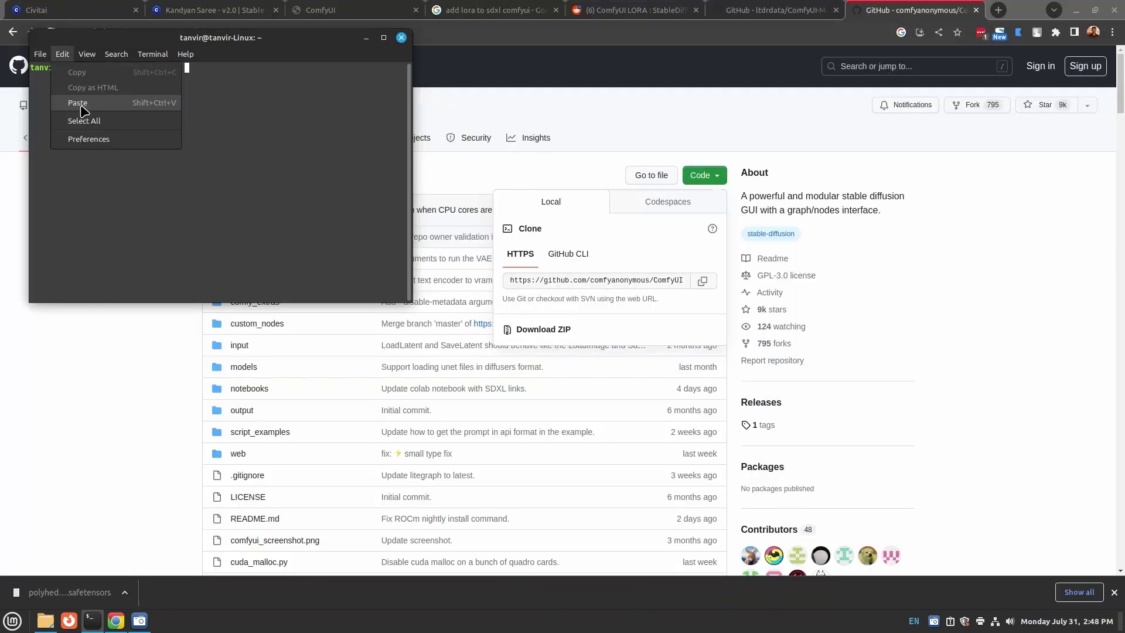
pyautogui.click(78, 103)
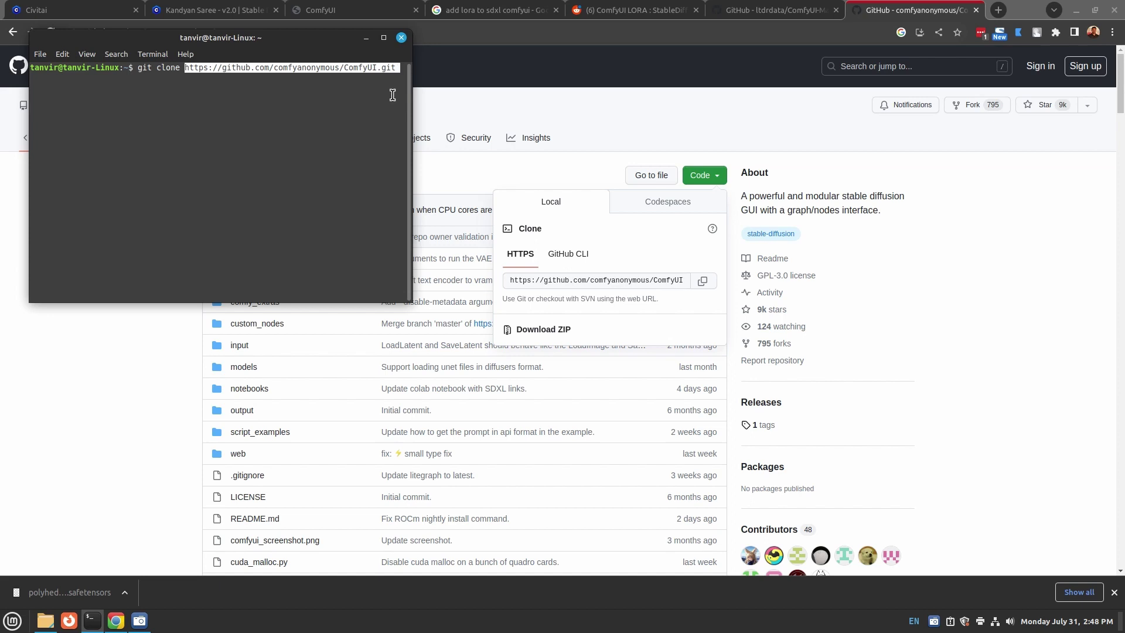
pyautogui.hotkey('ctrl', 'u')
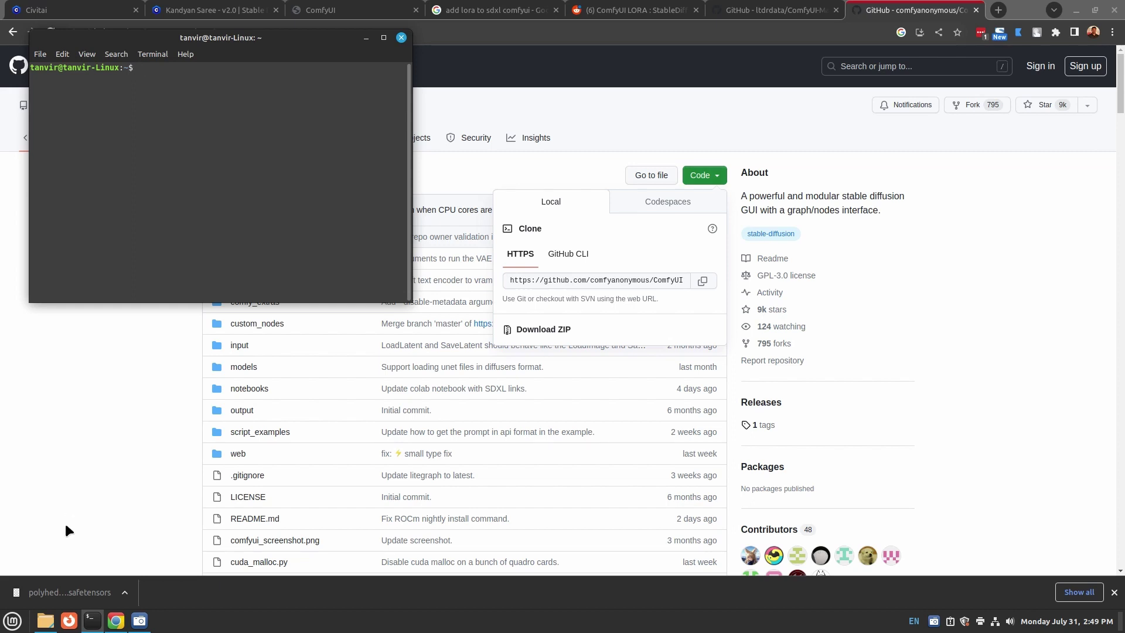
# Change into the ComfyUI folder with cd ./ComfyUI, then return to the GitHub README.
pyautogui.click(45, 621)
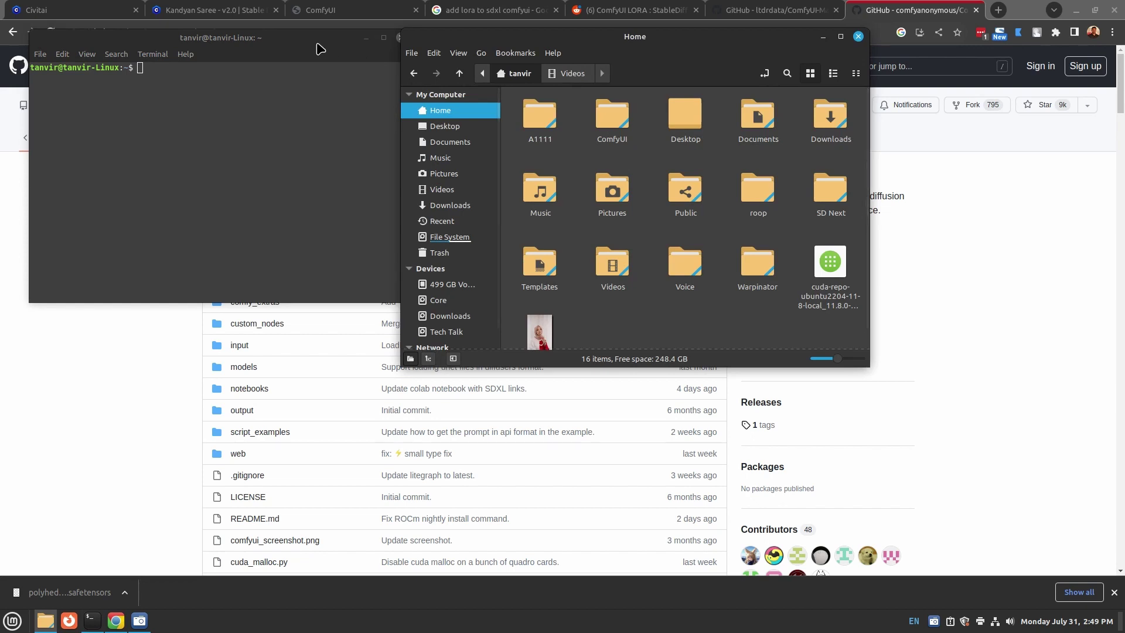
pyautogui.click(334, 47)
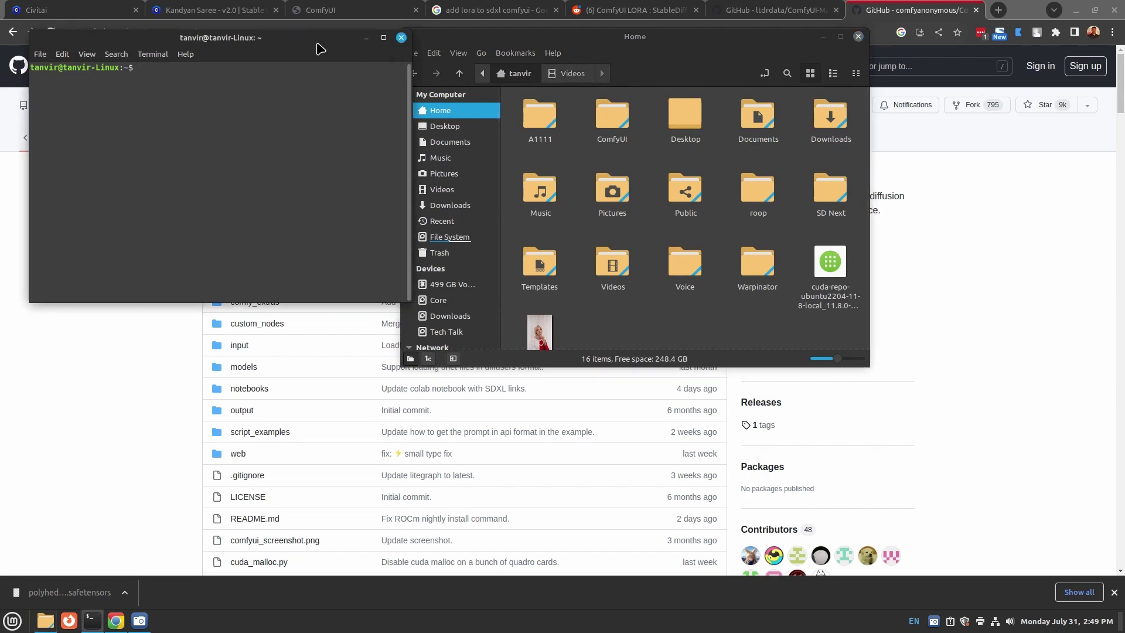
pyautogui.write('cd ./')
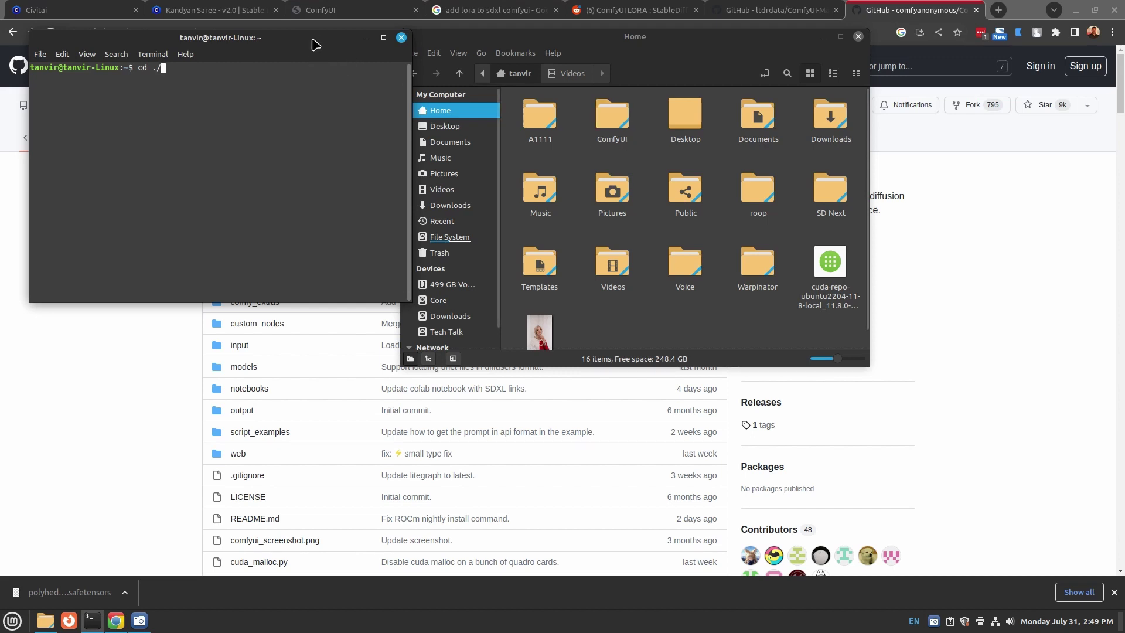
pyautogui.write('Comf')
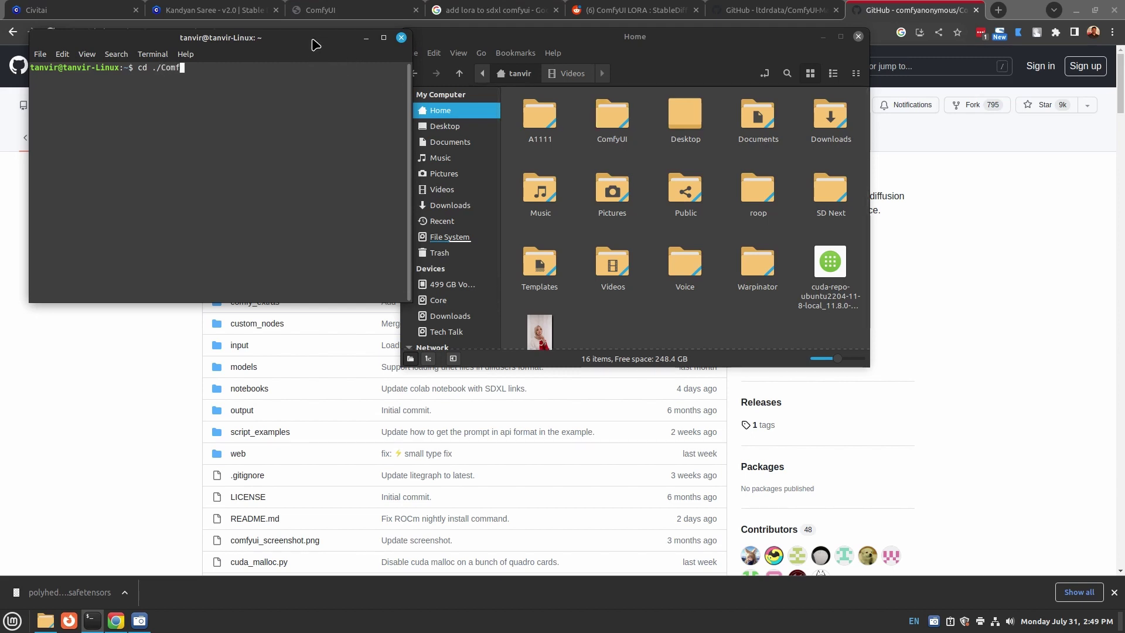
pyautogui.write('yUI')
pyautogui.press('Return')
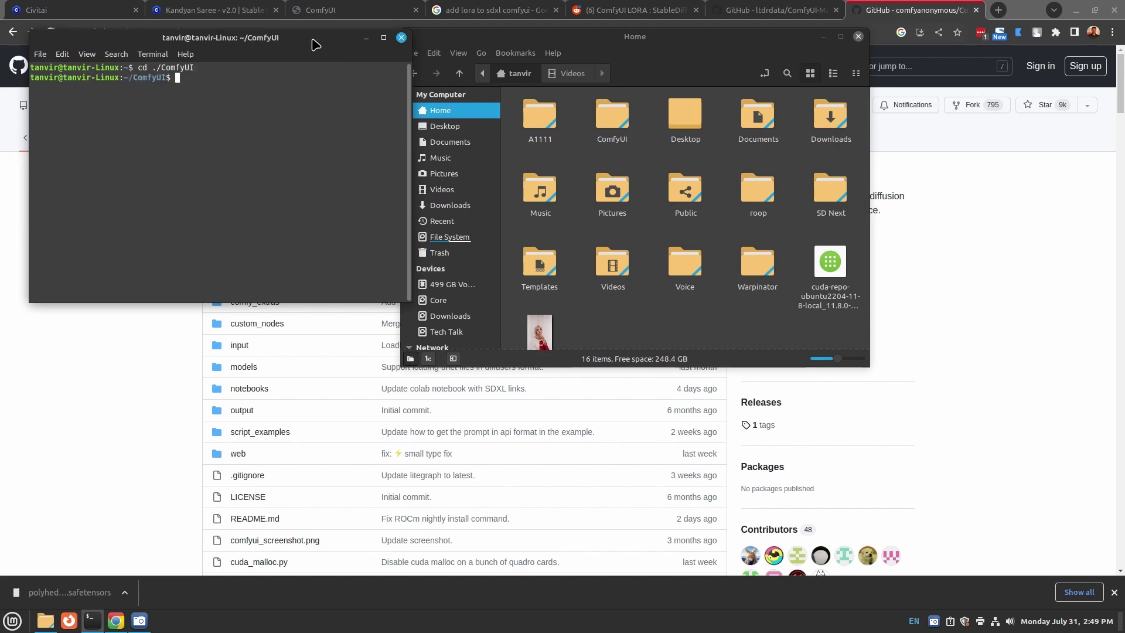
pyautogui.click(135, 352)
pyautogui.scroll(-15, 157, 328)
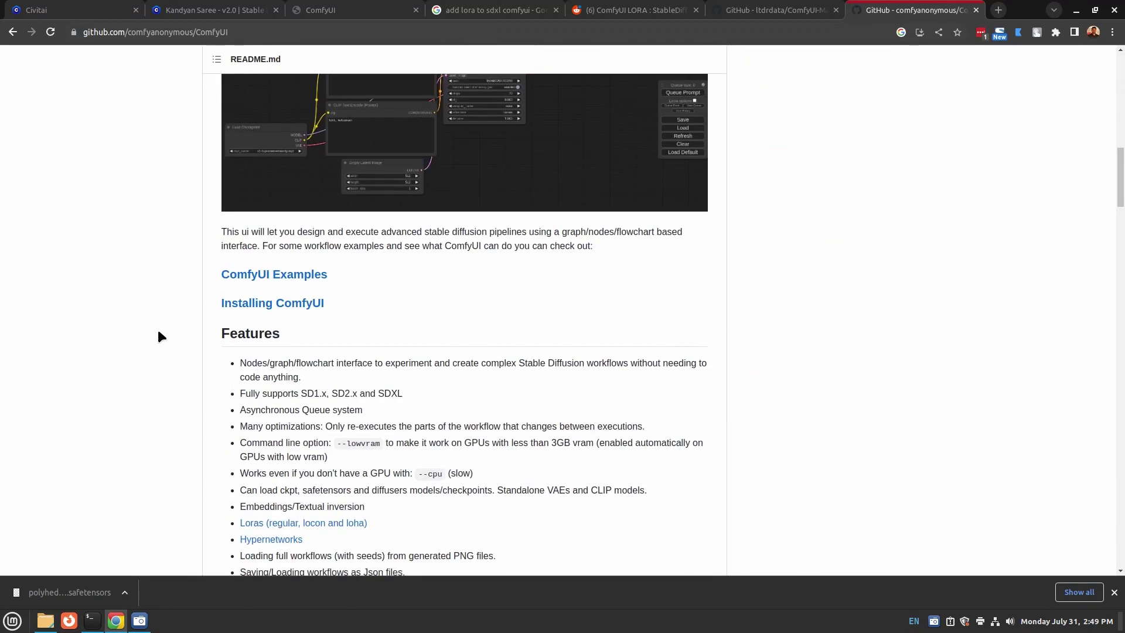
# Copy the pip install -r requirements.txt line from the README's Installing section and restore the terminal.
pyautogui.click(221, 304)
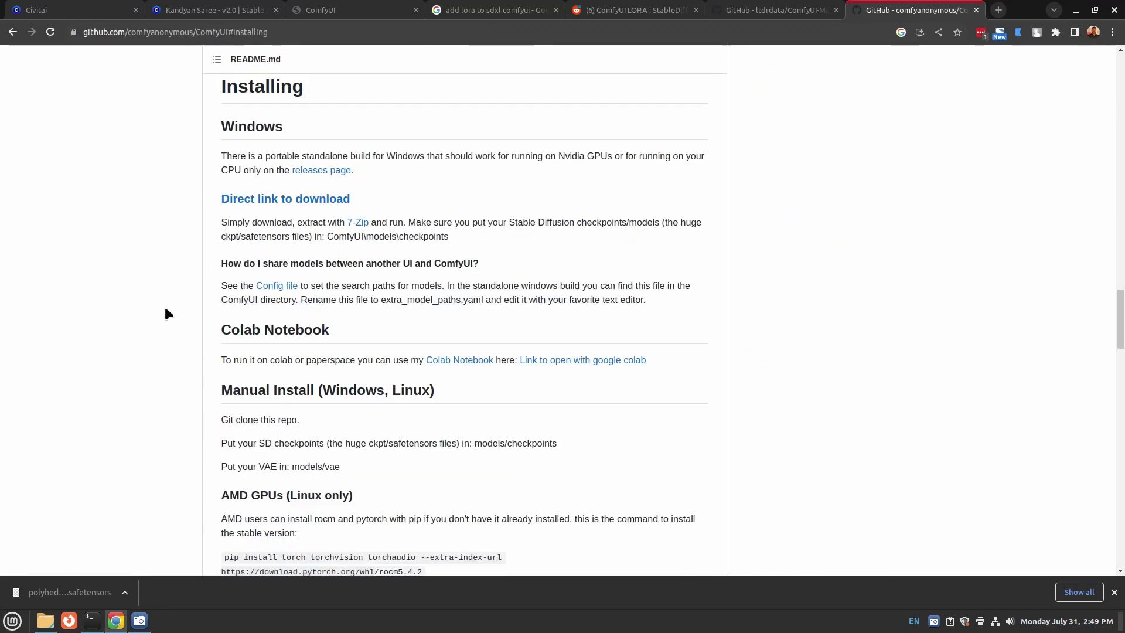
pyautogui.scroll(-10, 165, 314)
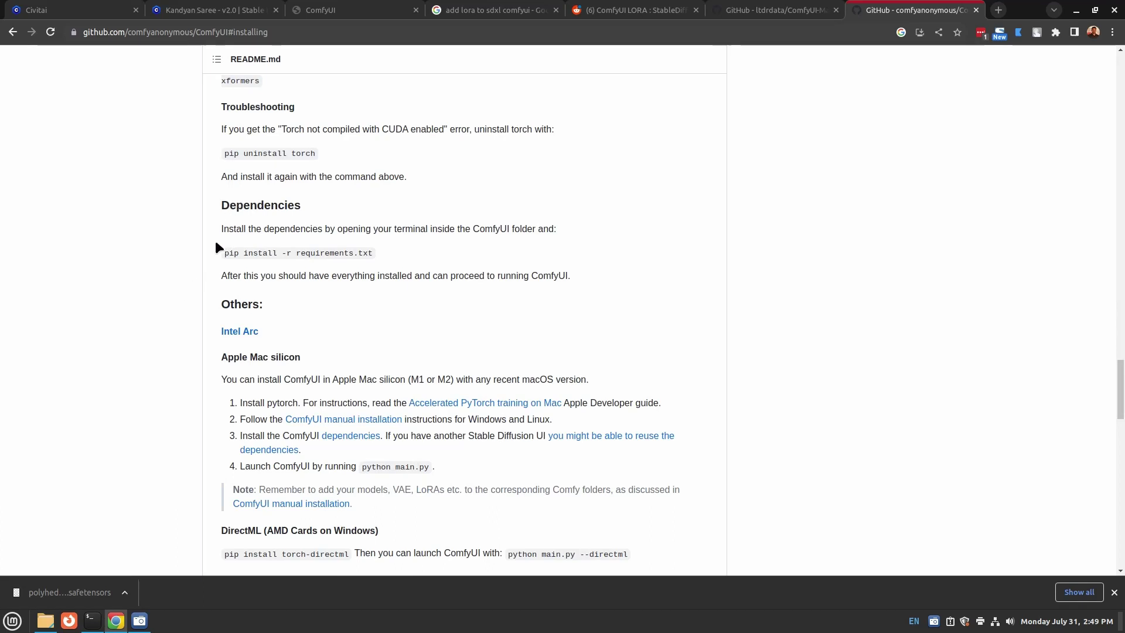
pyautogui.moveTo(224, 253); pyautogui.dragTo(370, 255)
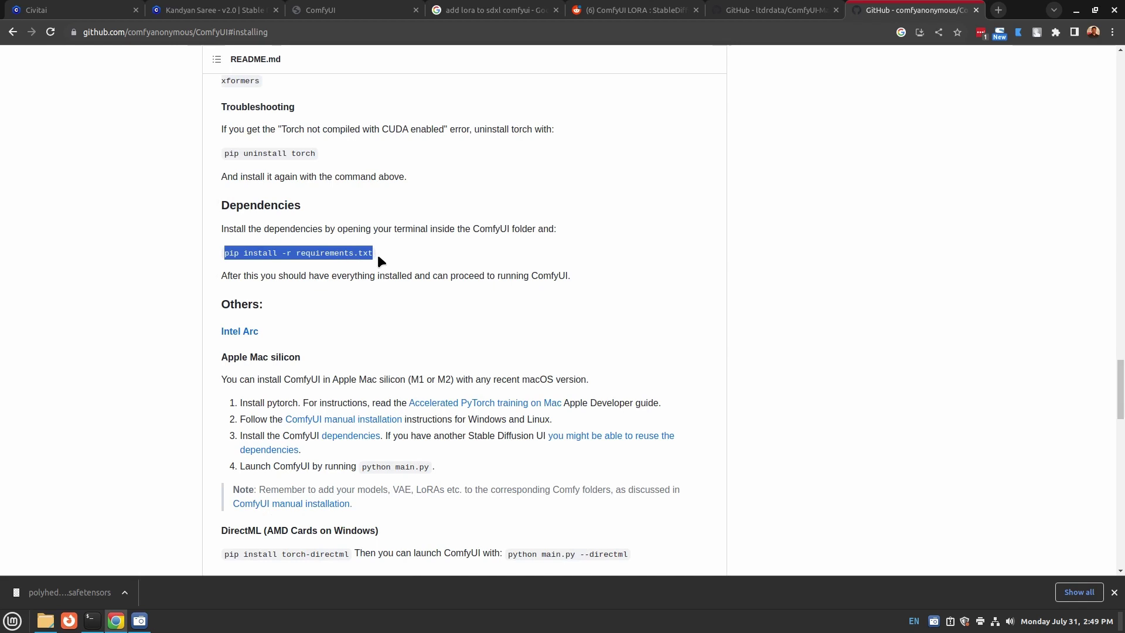
pyautogui.click(92, 620)
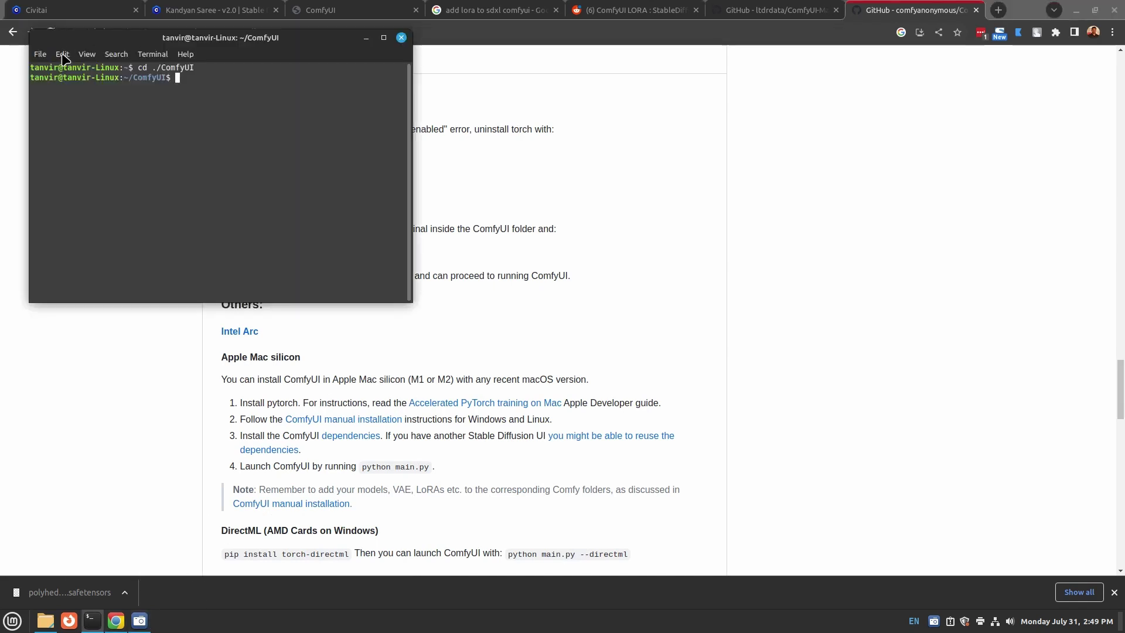
pyautogui.click(64, 59)
# Paste and clear the pip install command, then run python3 main.py to launch ComfyUI.
pyautogui.click(84, 102)
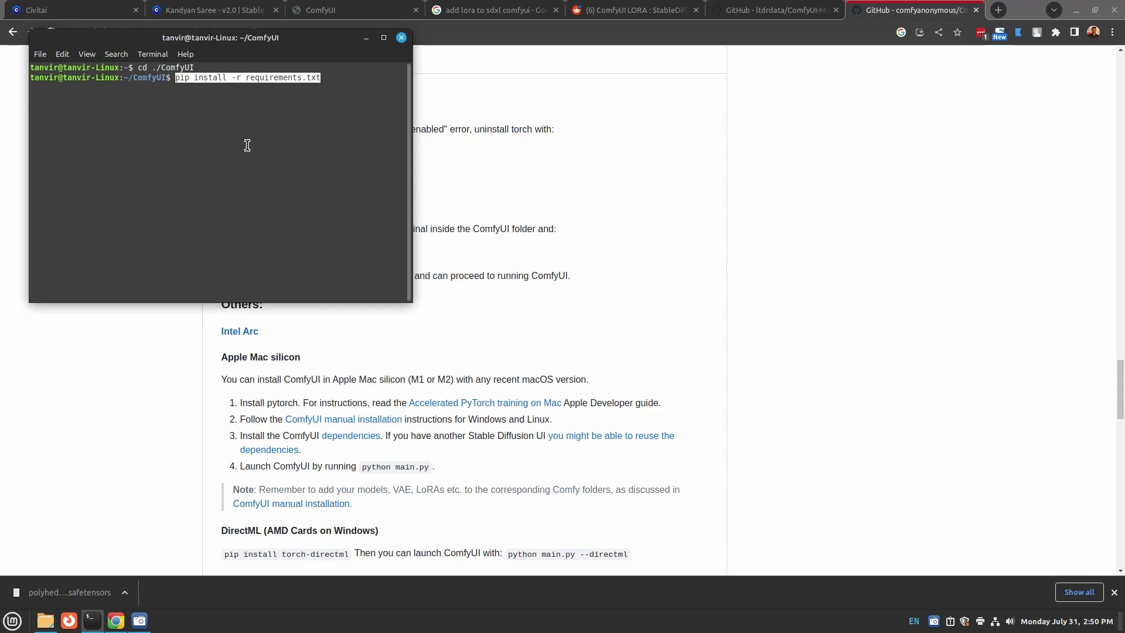
pyautogui.press('BackSpace')
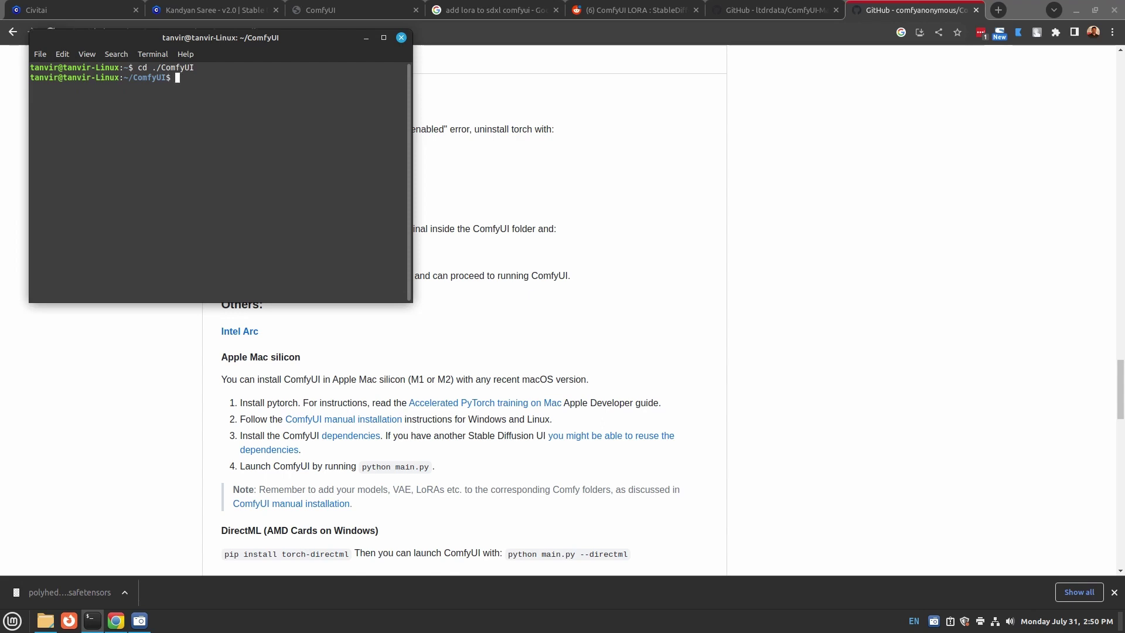
pyautogui.write('python3 main.py')
pyautogui.press('Return')
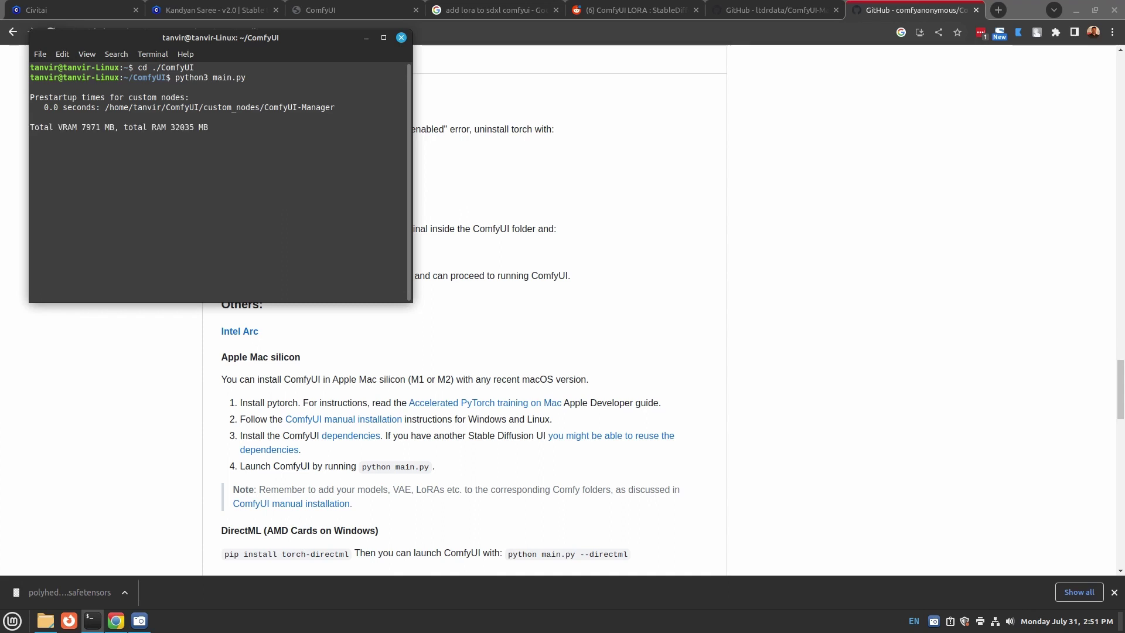
pyautogui.click(748, 13)
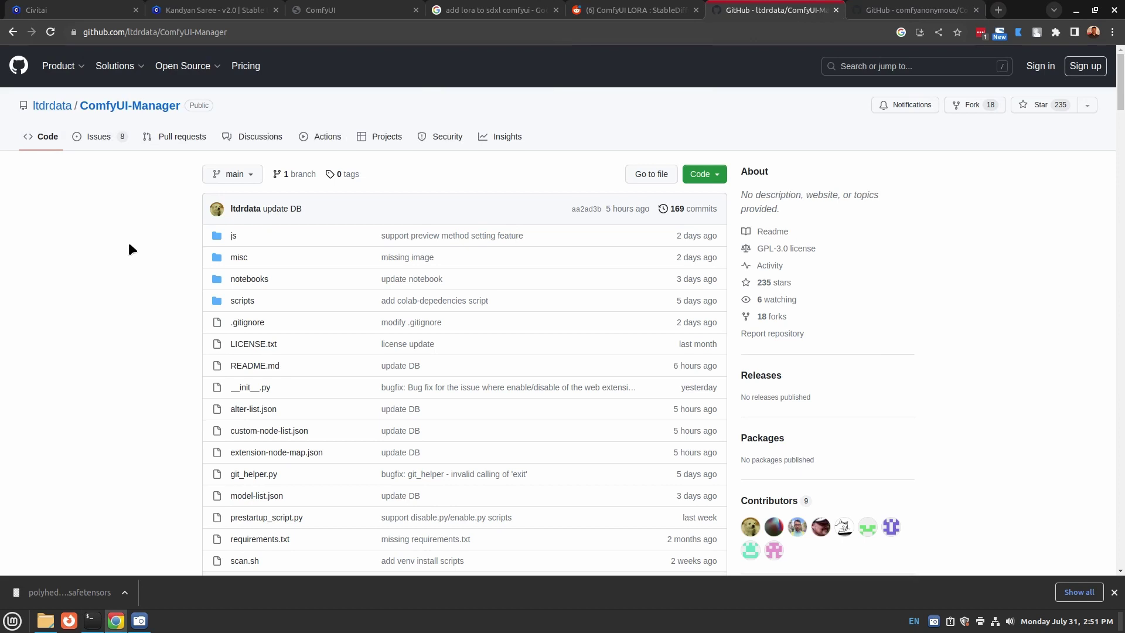
# Check the ComfyUI-Manager repository's Code dropdown, close it, and restore the Home folder file manager.
pyautogui.scroll(-2, 131, 249)
pyautogui.click(714, 106)
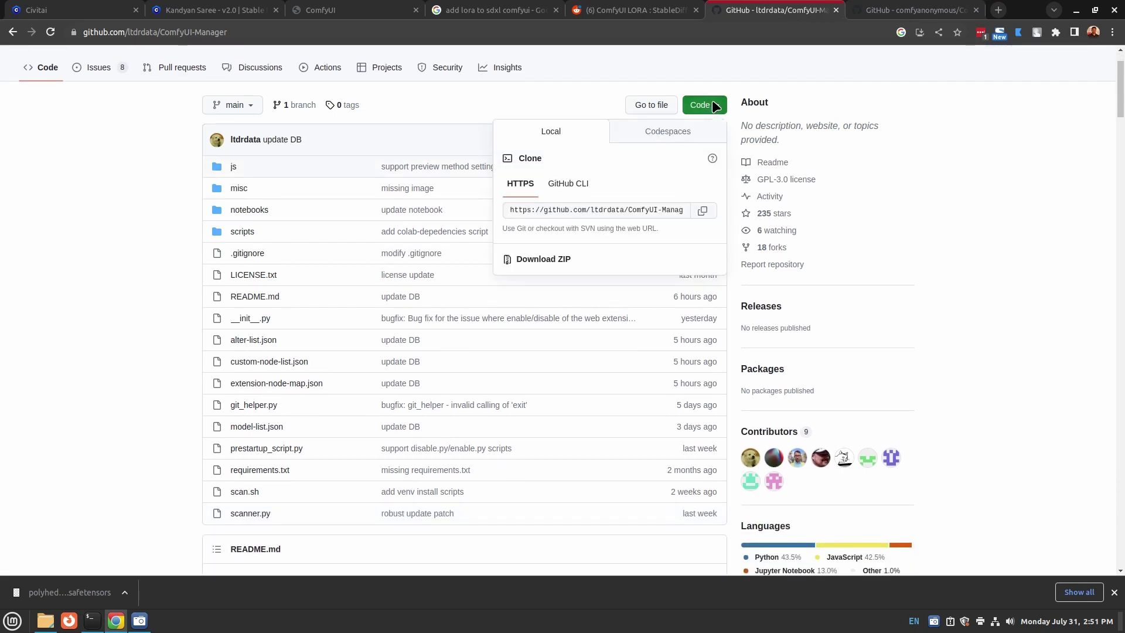
pyautogui.click(1013, 191)
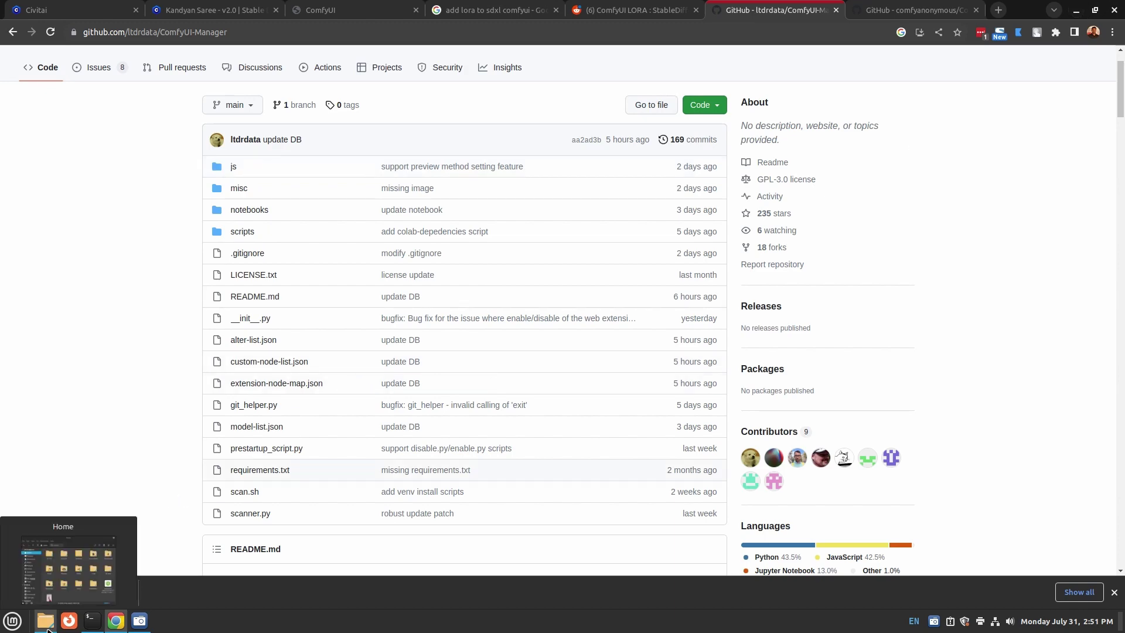
pyautogui.click(45, 620)
# Open the ComfyUI/custom_nodes folder in Nemo and move the terminal aside.
pyautogui.doubleClick(615, 122)
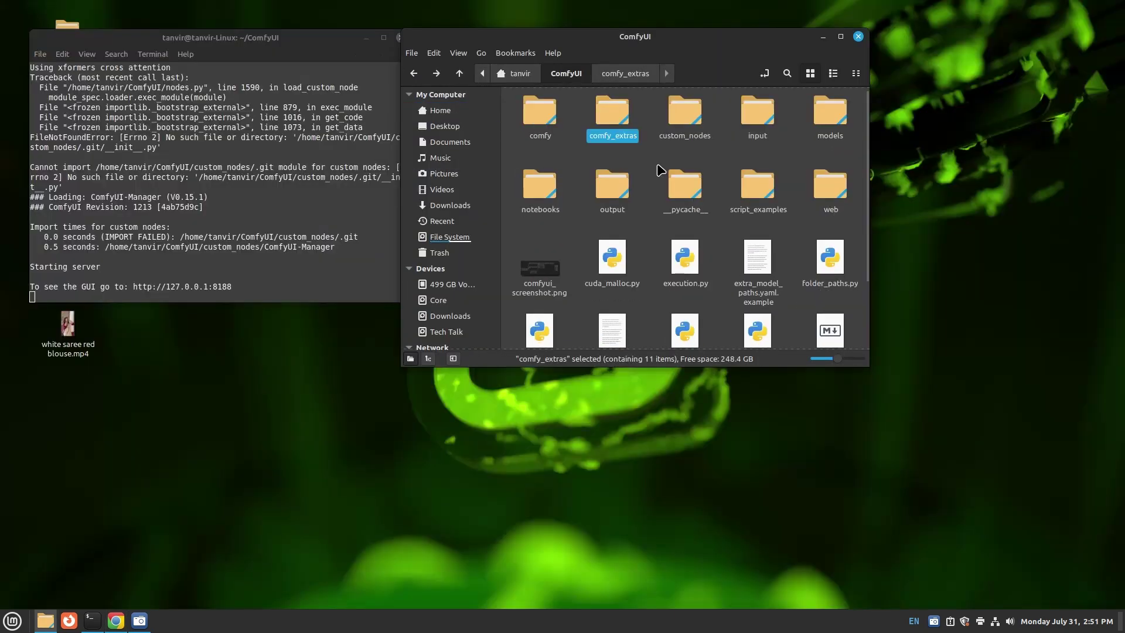
pyautogui.click(660, 170)
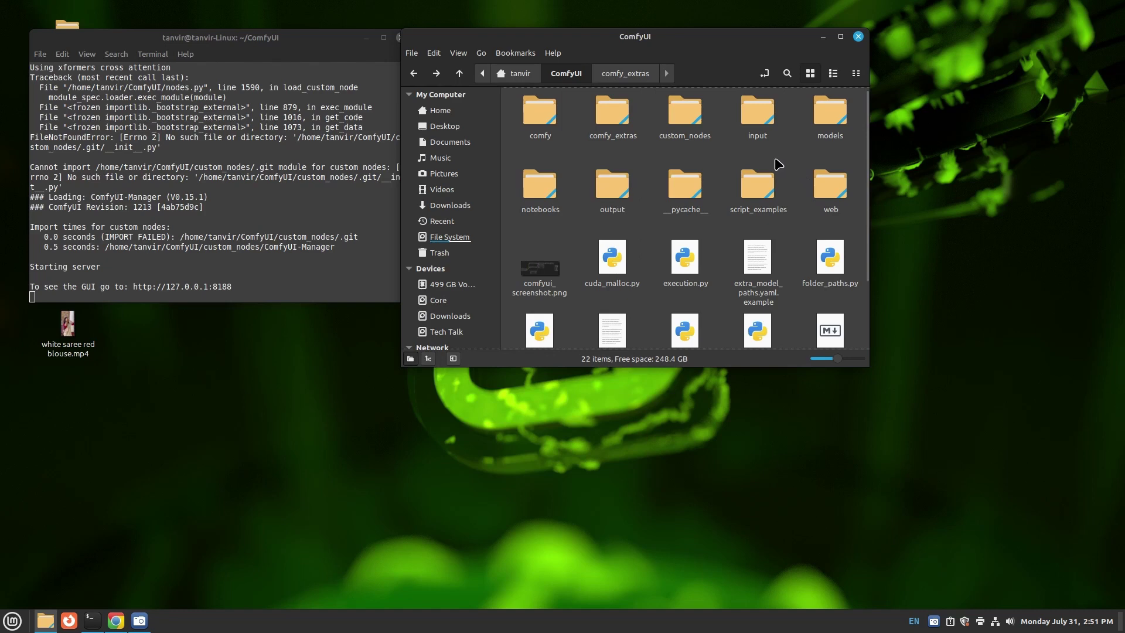
pyautogui.doubleClick(684, 115)
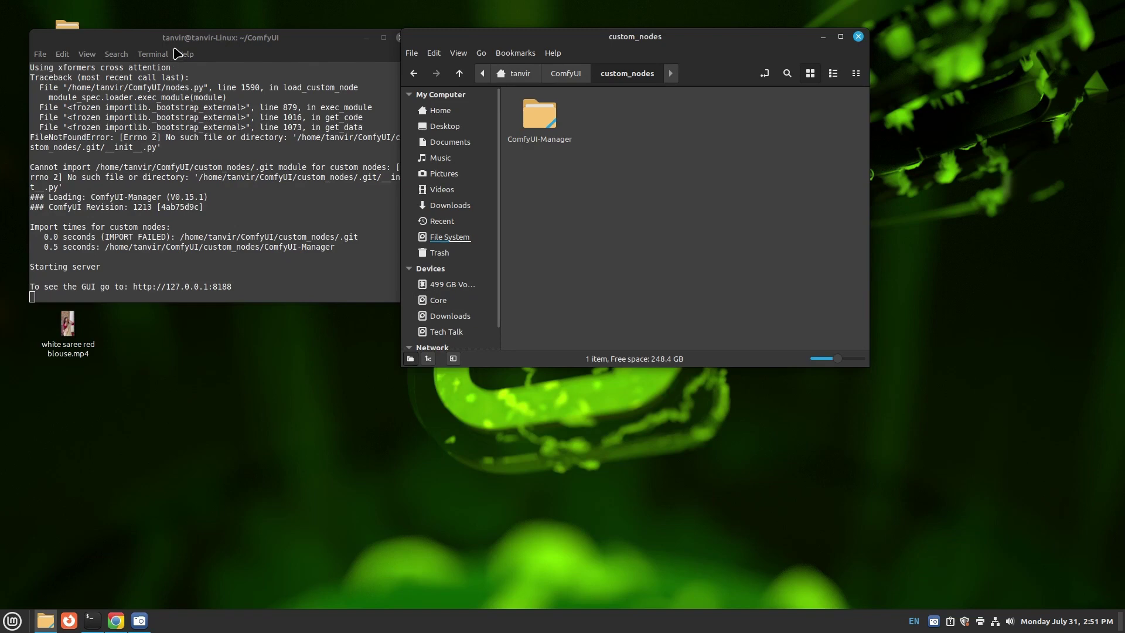
pyautogui.moveTo(157, 44); pyautogui.dragTo(263, 308)
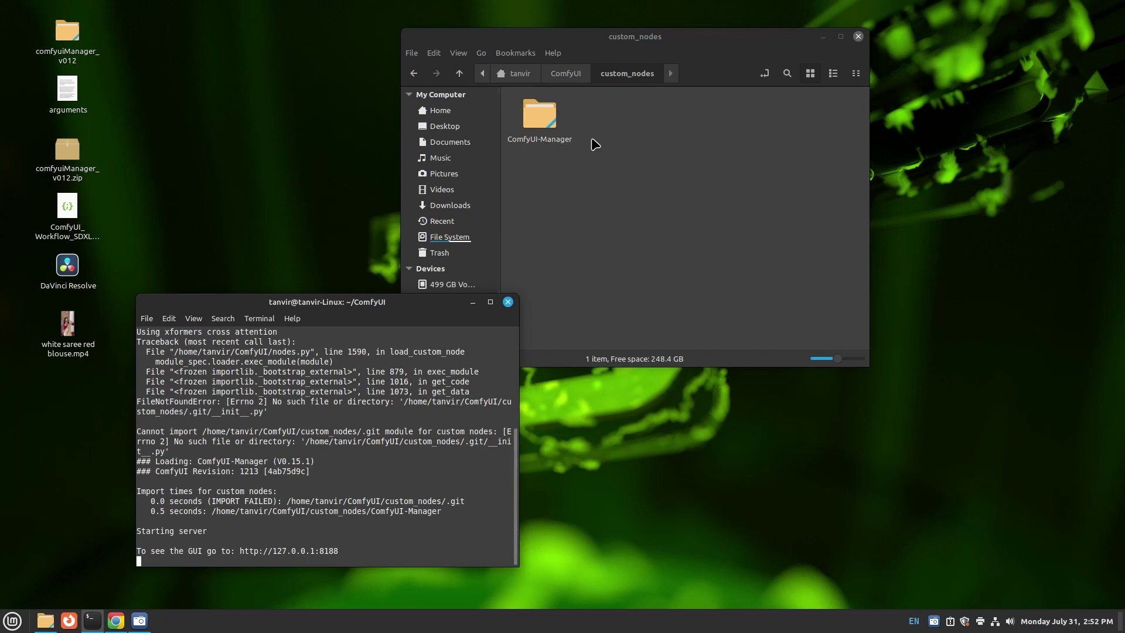
pyautogui.click(73, 217)
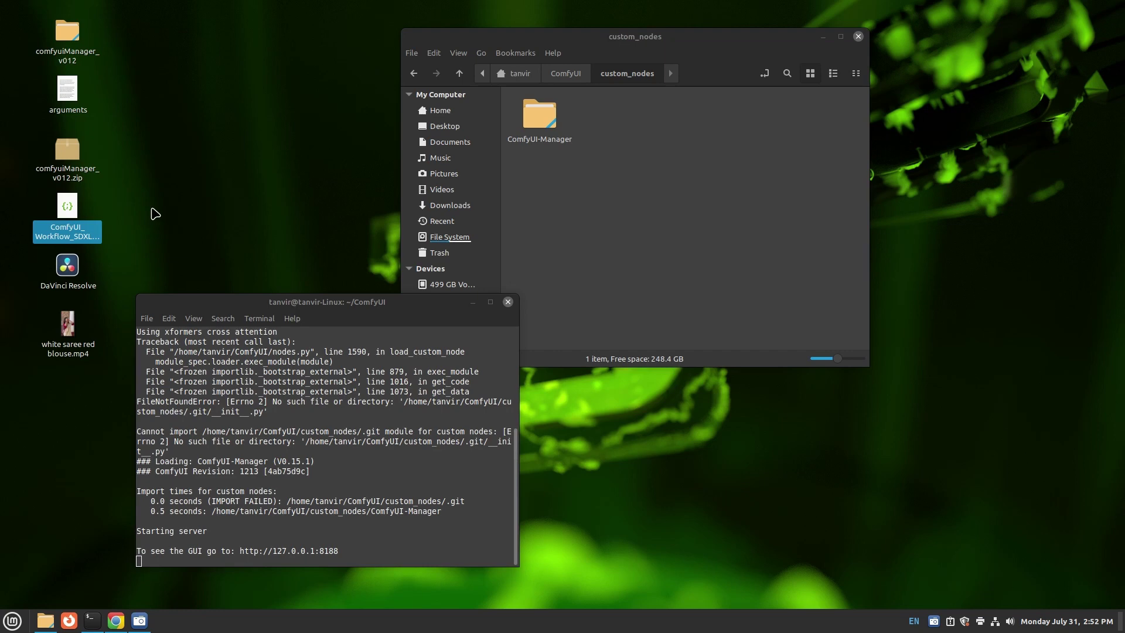
pyautogui.moveTo(309, 295); pyautogui.dragTo(303, 146)
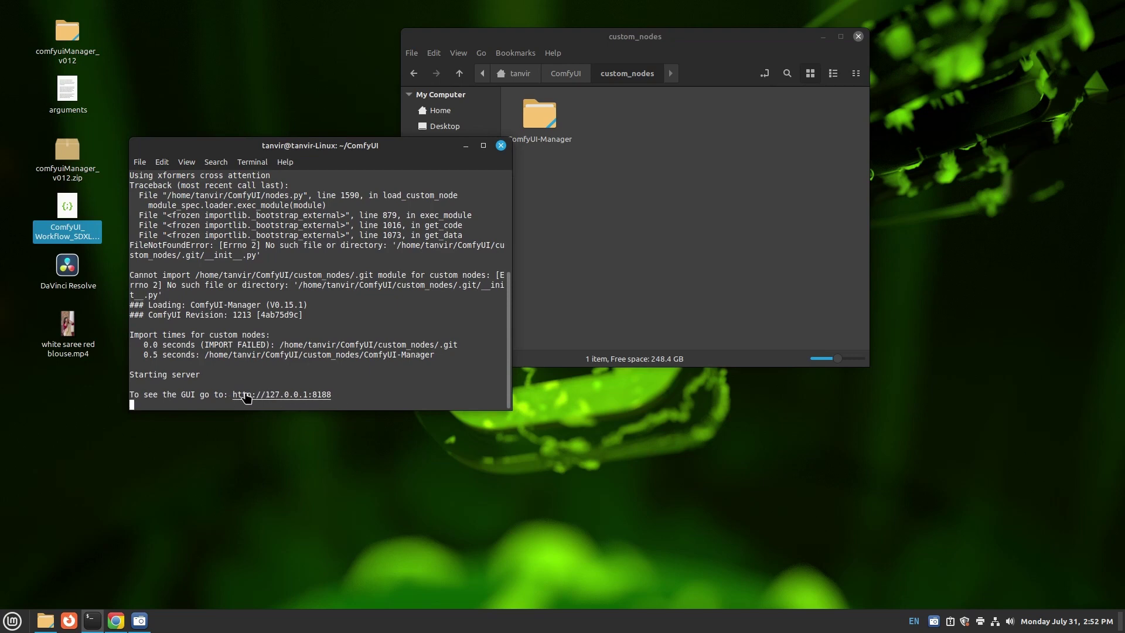
pyautogui.moveTo(338, 396); pyautogui.dragTo(232, 394)
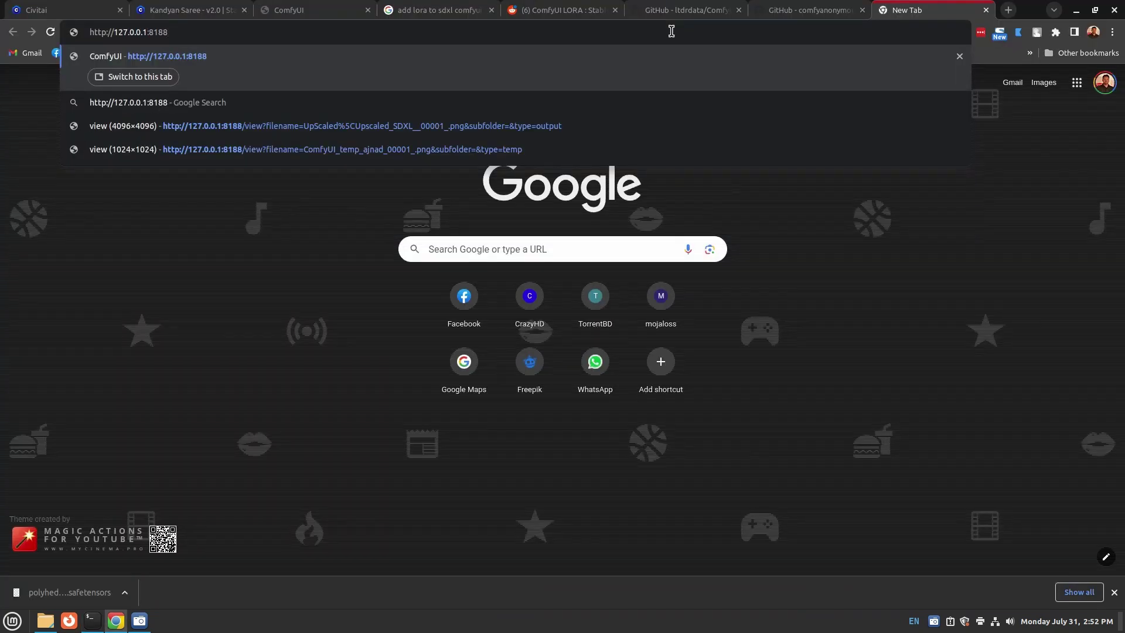
pyautogui.press('Return')
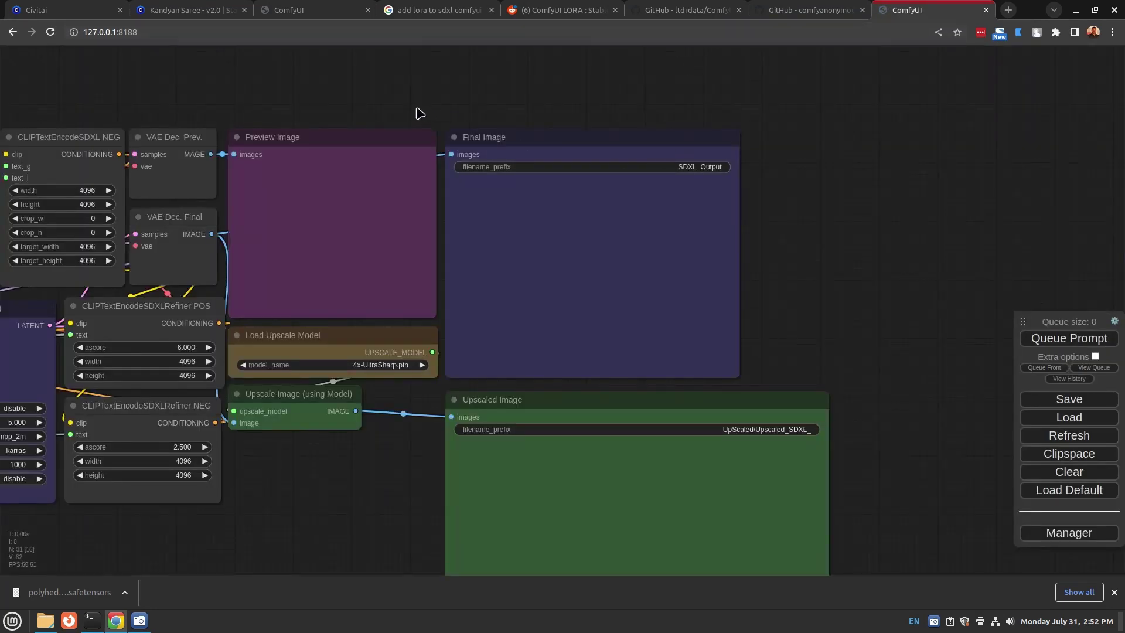
# Pan around the SDXL graph, then open and close the ComfyUI Manager menu.
pyautogui.moveTo(400, 114); pyautogui.dragTo(740, 0)
pyautogui.moveTo(403, 474)
pyautogui.mouseDown()
pyautogui.moveTo(533, 535)
pyautogui.moveTo(665, 542)
pyautogui.moveTo(394, 481)
pyautogui.mouseUp()
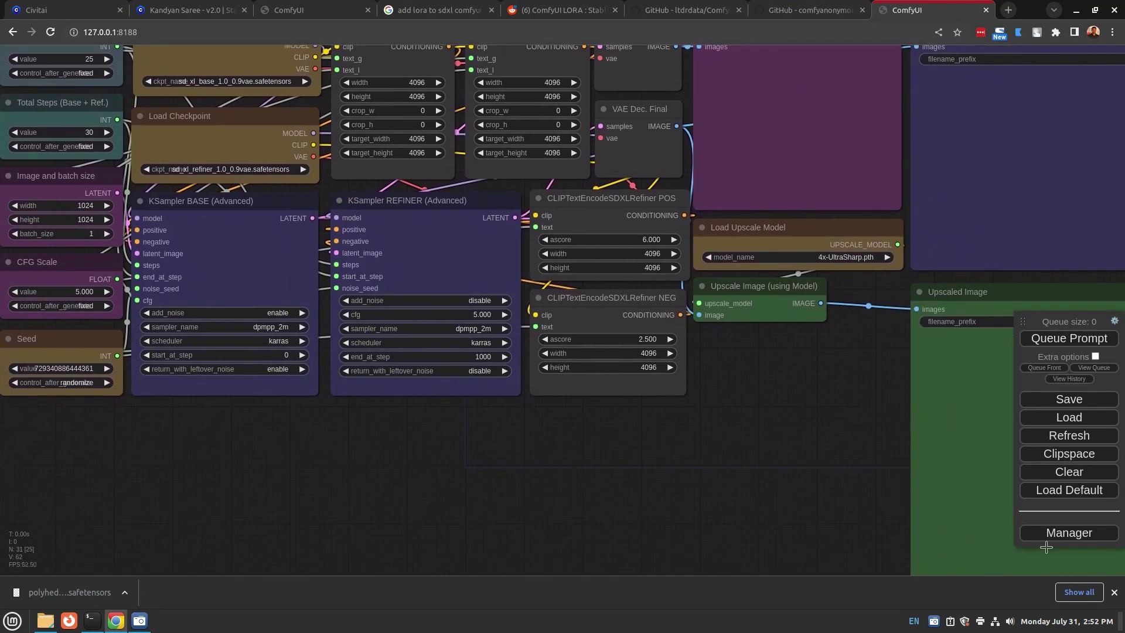
pyautogui.click(1067, 533)
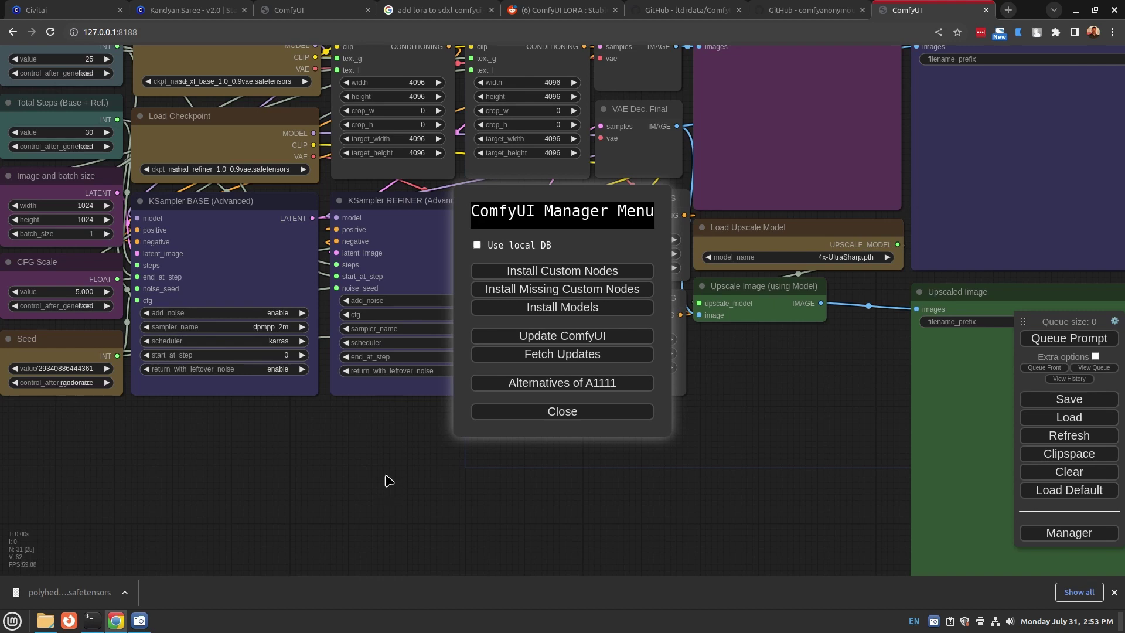
pyautogui.click(595, 411)
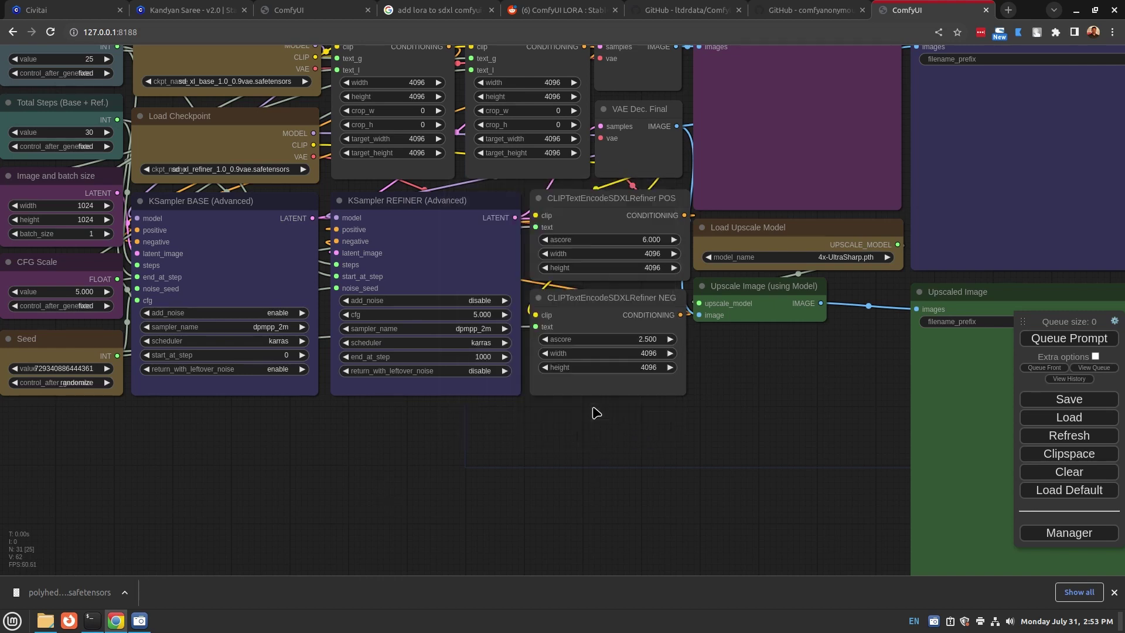
# Load the default workflow and center its galaxy bottle graph on the canvas.
pyautogui.moveTo(327, 432); pyautogui.dragTo(587, 516)
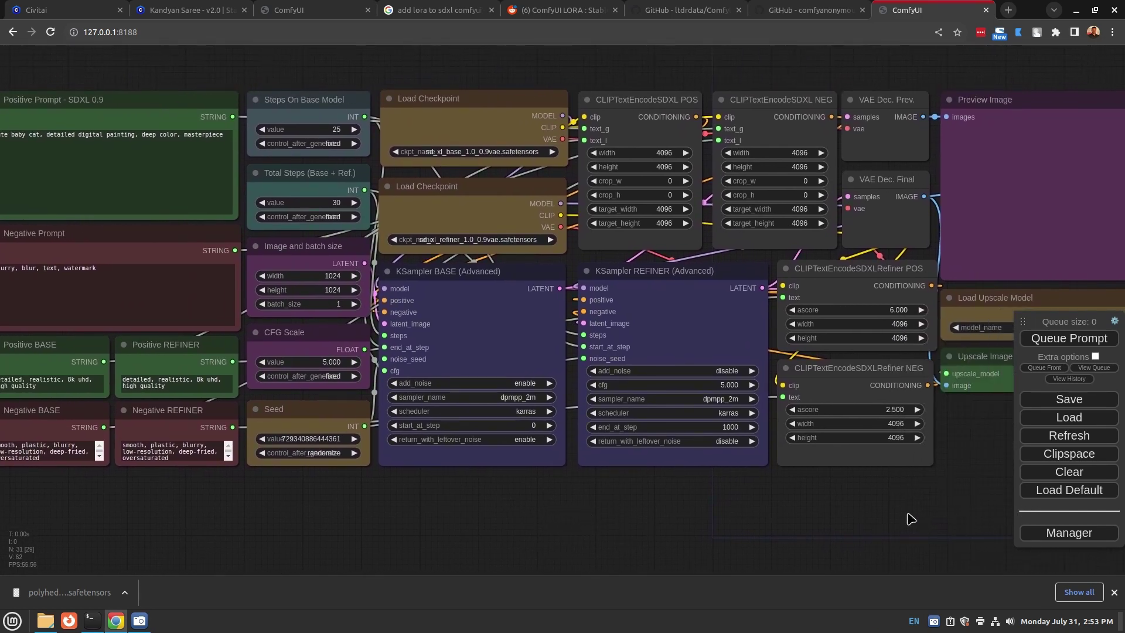
pyautogui.click(1069, 490)
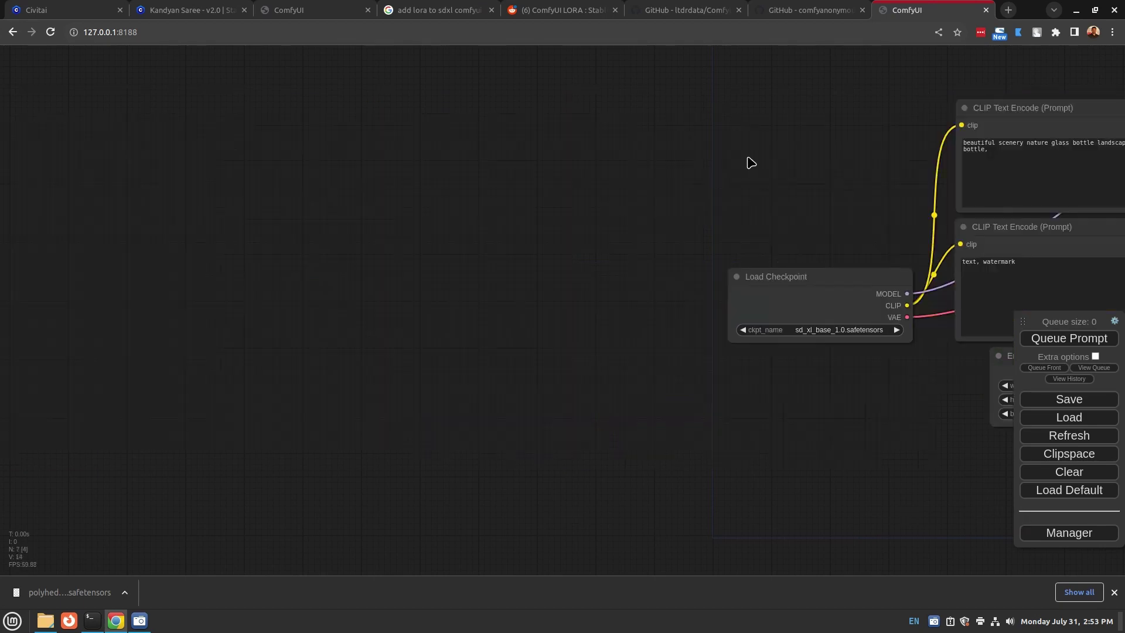
pyautogui.moveTo(746, 164); pyautogui.dragTo(379, 170)
pyautogui.moveTo(839, 350); pyautogui.dragTo(644, 362)
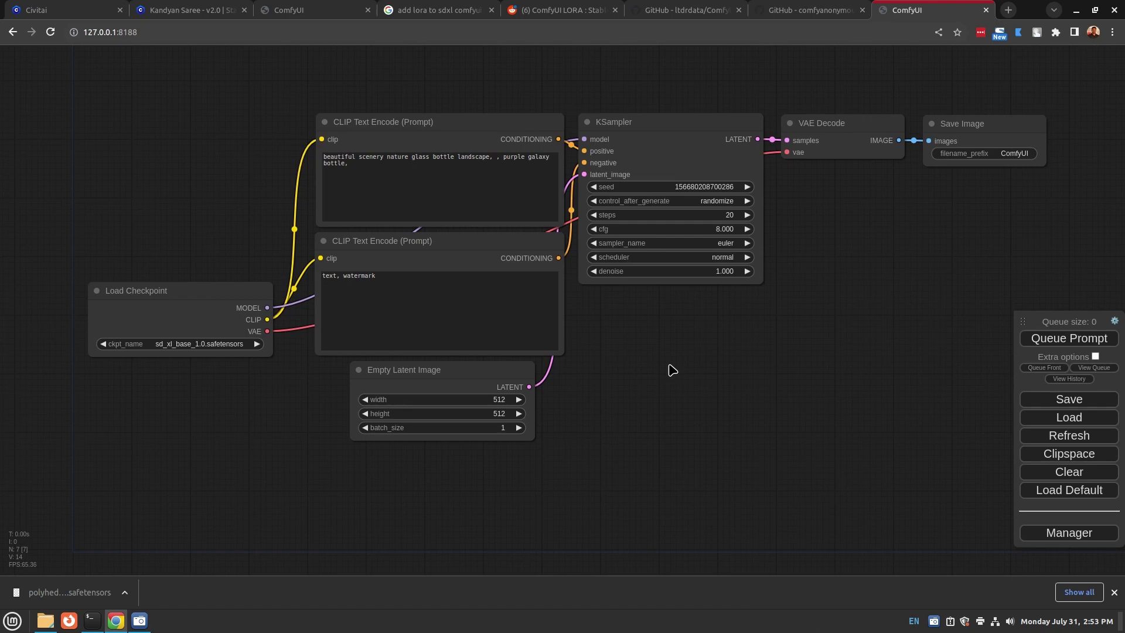
pyautogui.moveTo(671, 370); pyautogui.dragTo(639, 355)
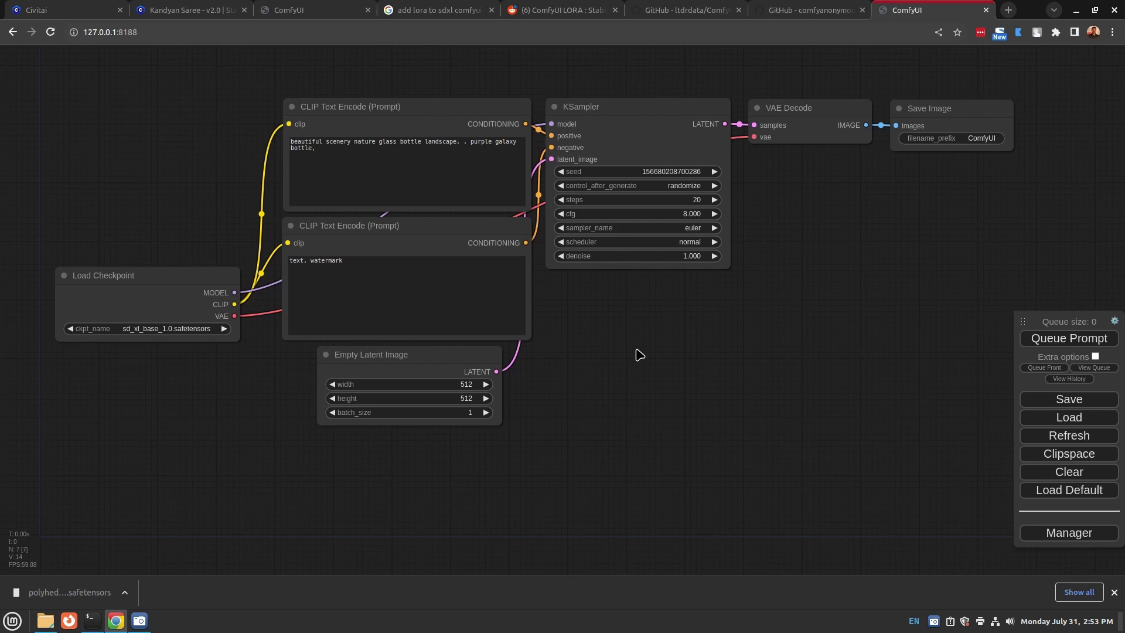
# Load ComfyUI_Workflow_SDXL.json from the Desktop and pan to its checkpoint, prompt and seed nodes.
pyautogui.click(1084, 418)
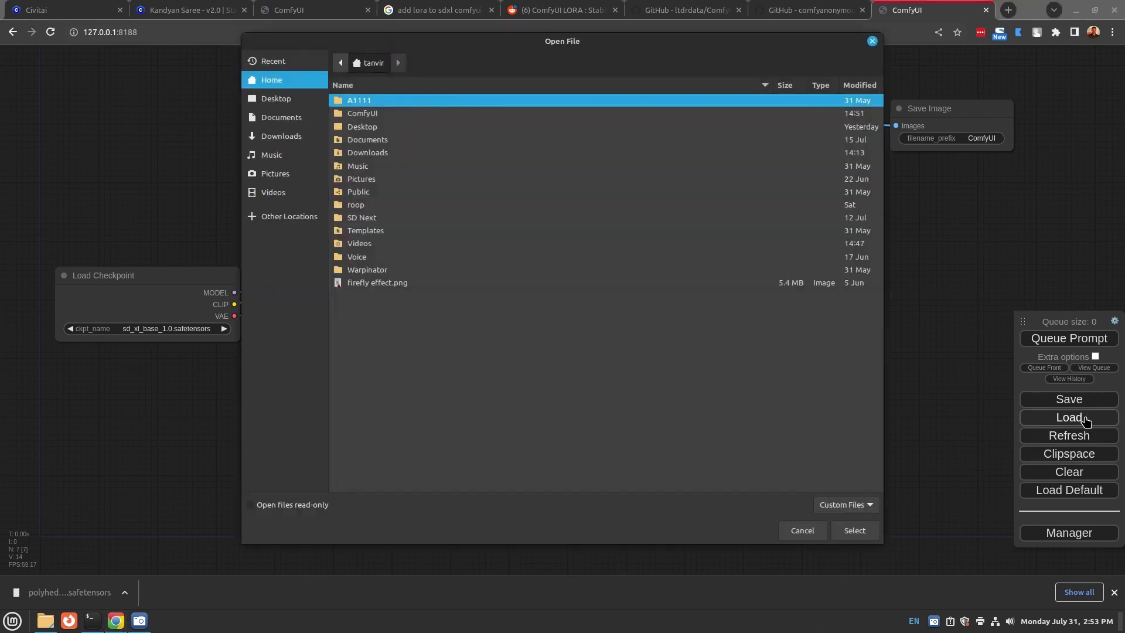
pyautogui.click(281, 98)
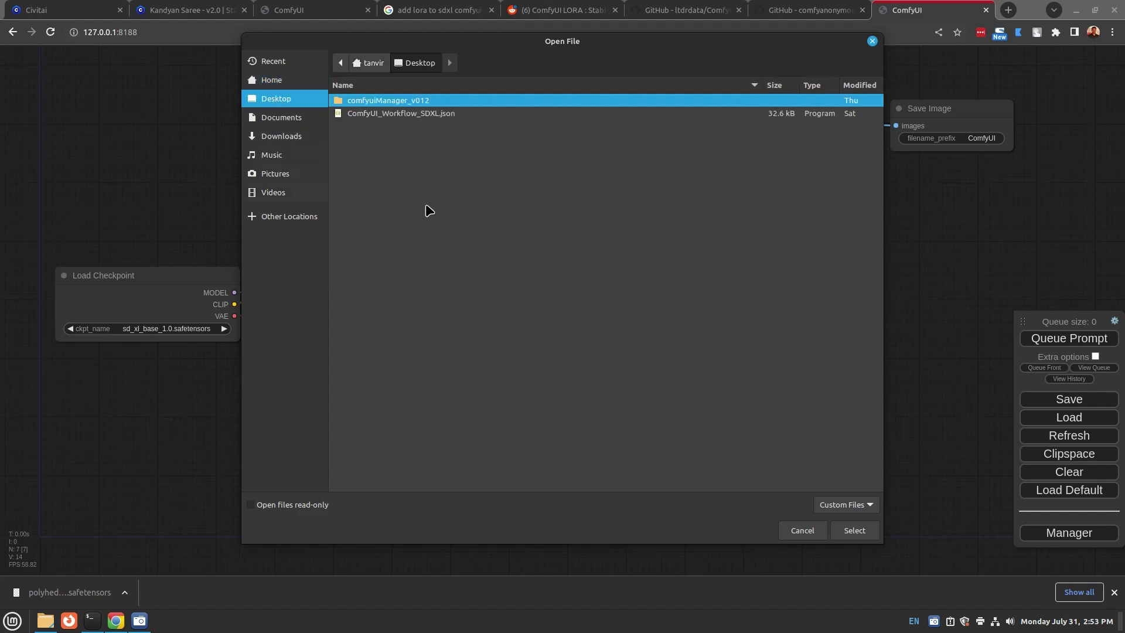
pyautogui.doubleClick(428, 114)
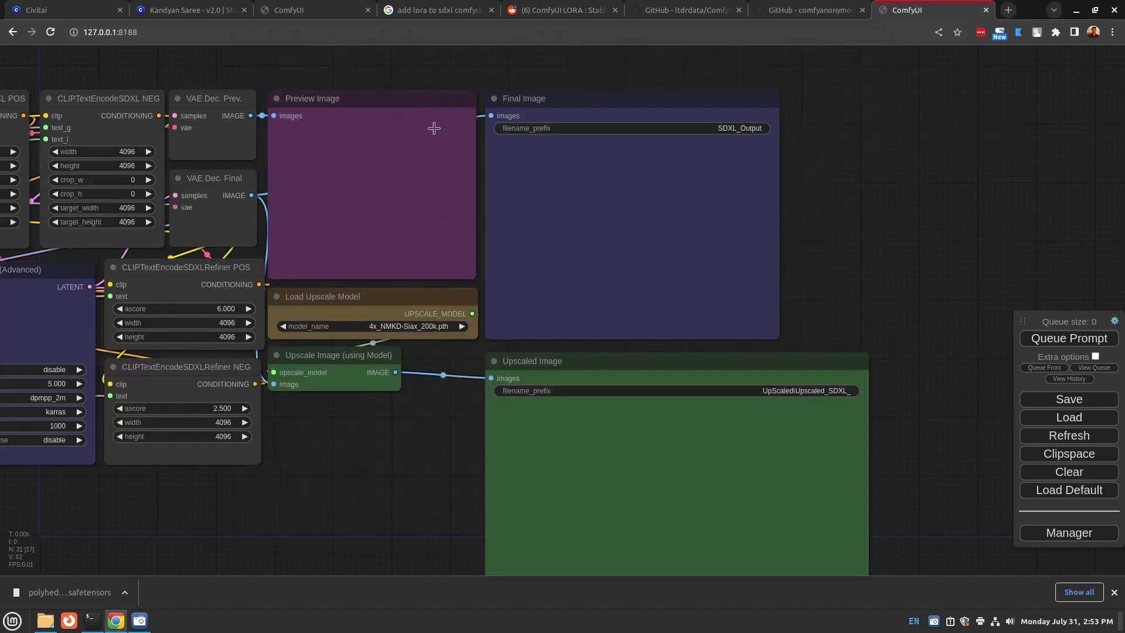
pyautogui.moveTo(226, 71); pyautogui.dragTo(549, 91)
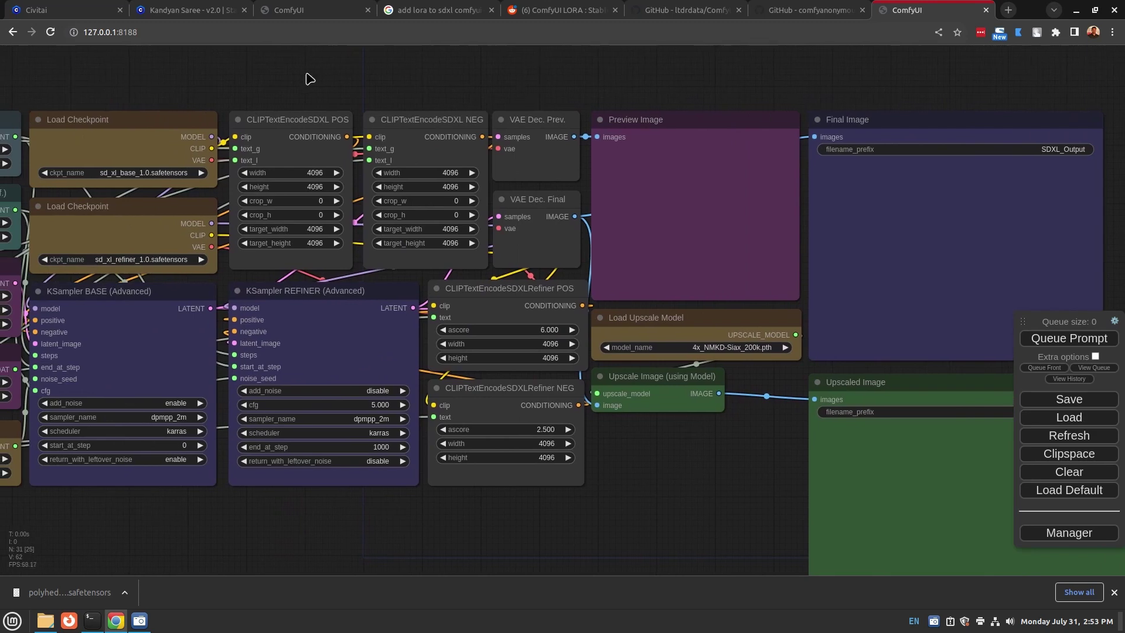
pyautogui.moveTo(258, 78); pyautogui.dragTo(580, 94)
pyautogui.moveTo(299, 82); pyautogui.dragTo(495, 80)
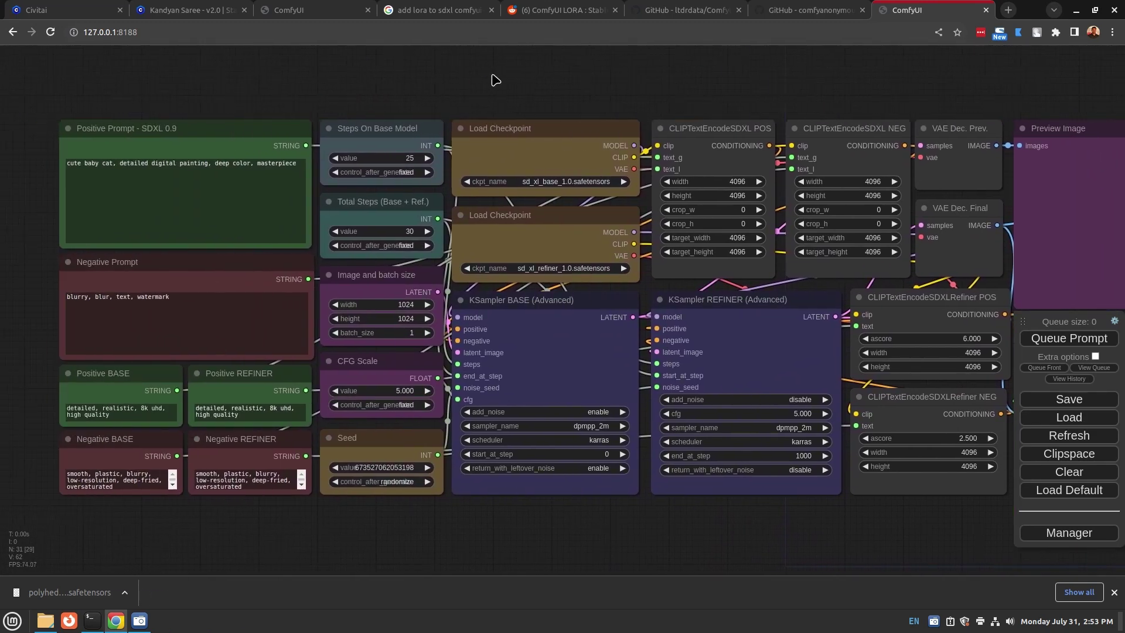
pyautogui.moveTo(363, 79)
pyautogui.mouseDown()
pyautogui.moveTo(573, 78)
pyautogui.moveTo(346, 68)
pyautogui.mouseUp()
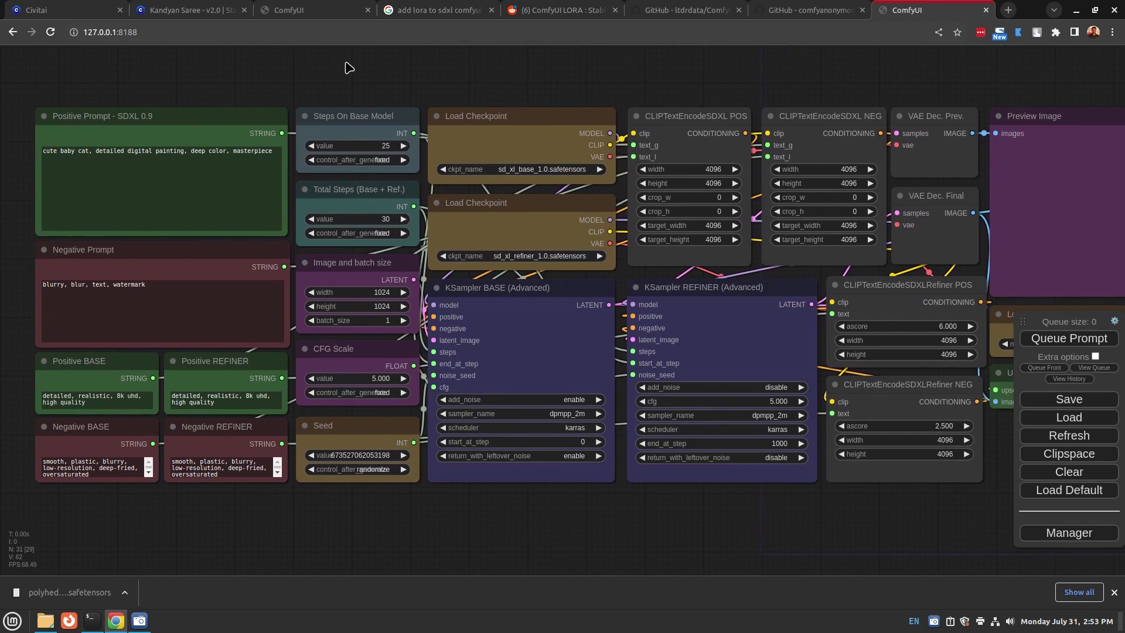
# Set base checkpoint sd_xl_base_1.0_0.9vae.safetensors and refiner sd_xl_refiner_1.0_0.9vae.safetensors.
pyautogui.click(542, 169)
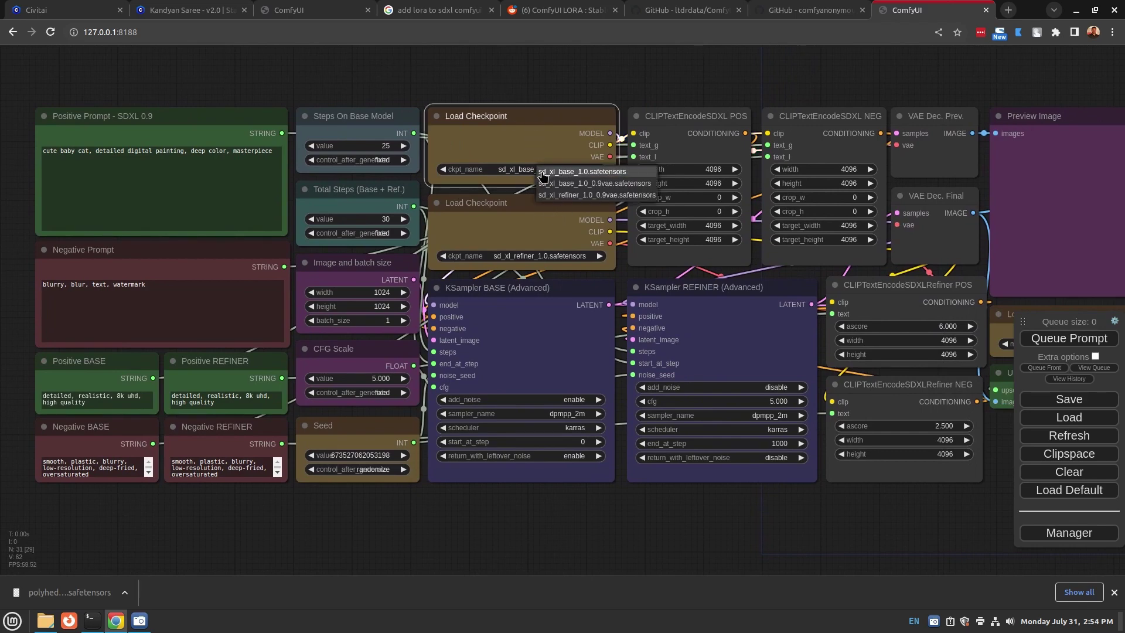
pyautogui.click(571, 185)
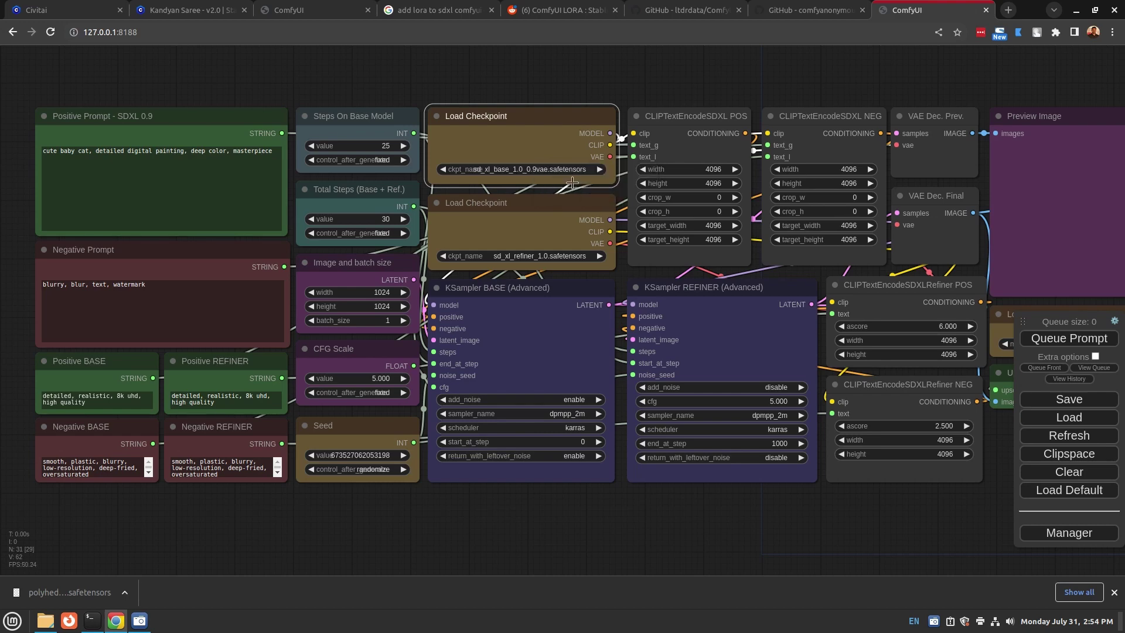
pyautogui.click(549, 258)
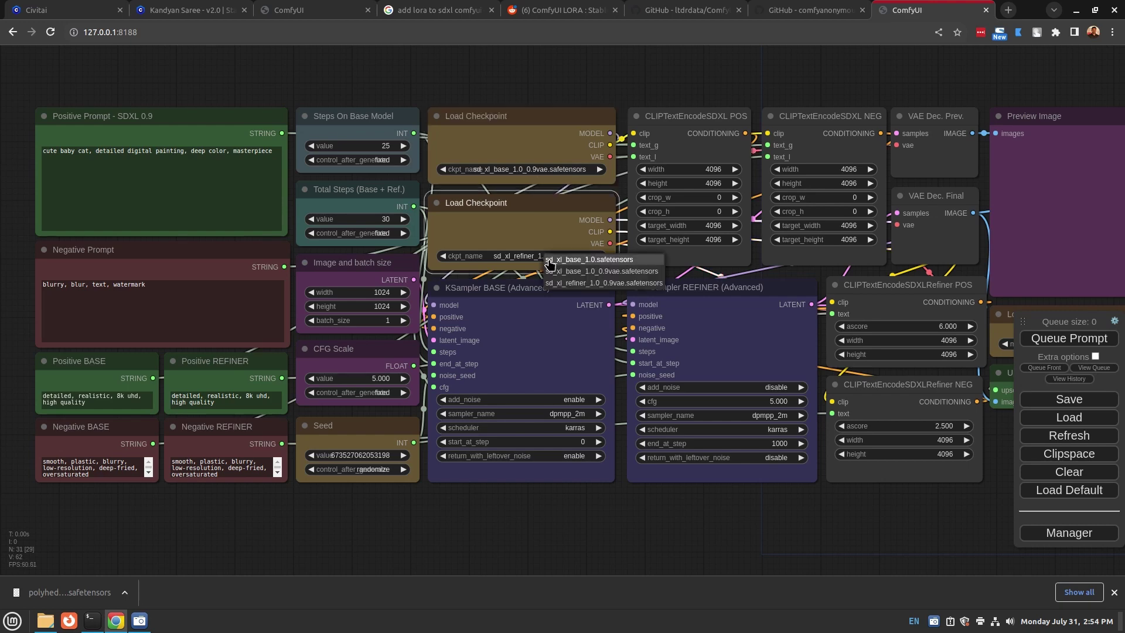
pyautogui.click(598, 283)
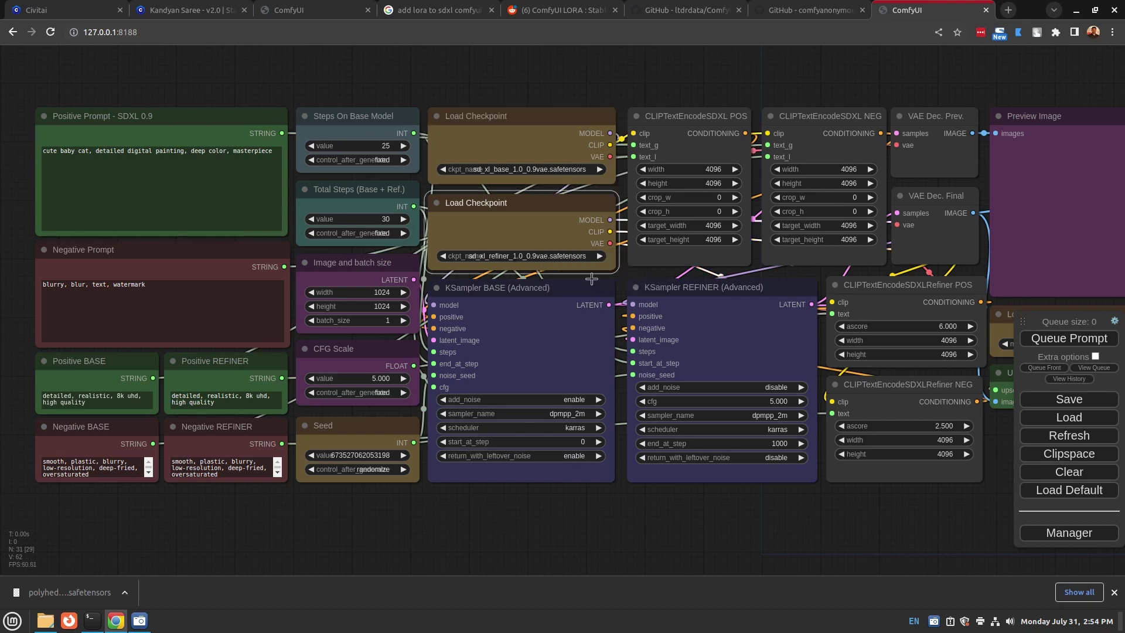
pyautogui.moveTo(509, 85); pyautogui.dragTo(238, 65)
pyautogui.moveTo(743, 477); pyautogui.dragTo(765, 490)
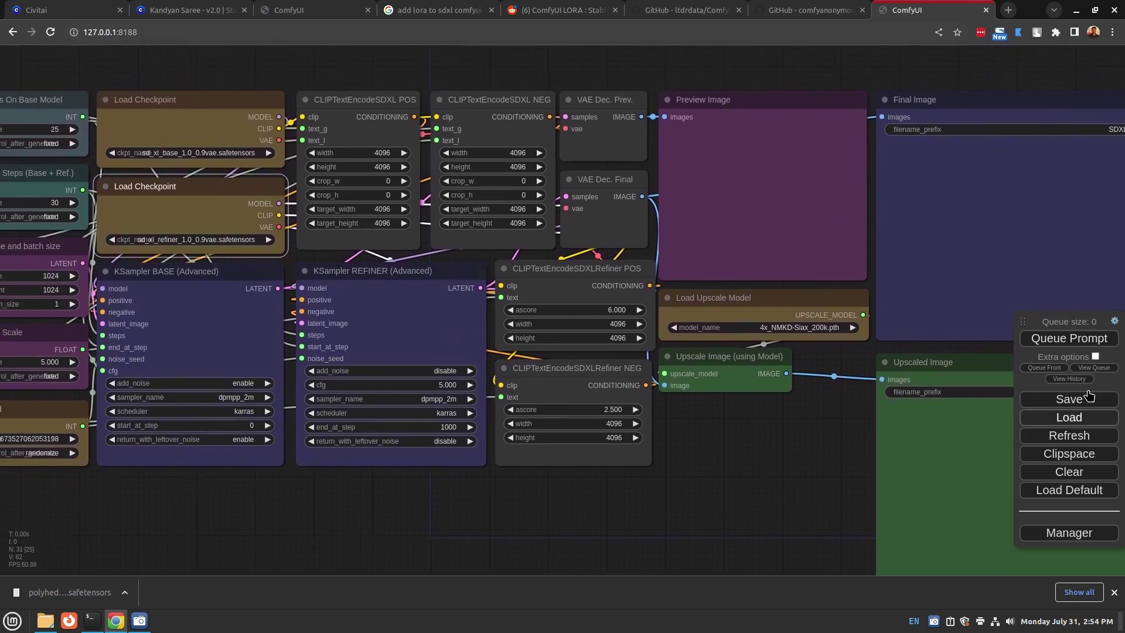
# Queue the SDXL workflow, move the server log aside, and pan to the Preview and Final Image kitten outputs.
pyautogui.click(1067, 338)
pyautogui.click(92, 620)
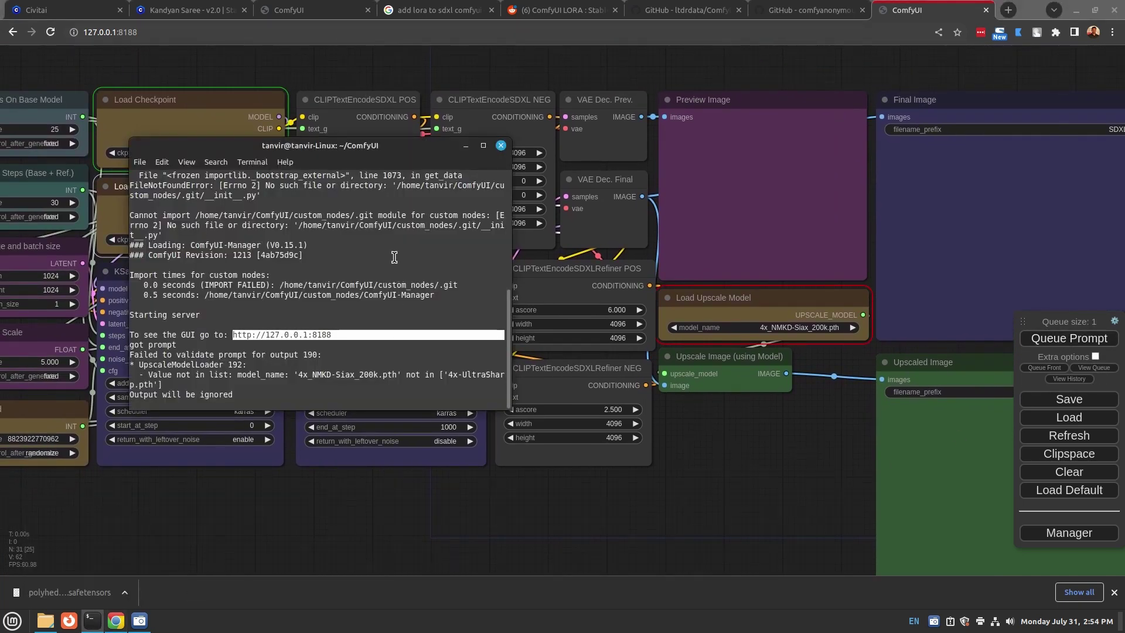
pyautogui.moveTo(331, 154); pyautogui.dragTo(1122, 256)
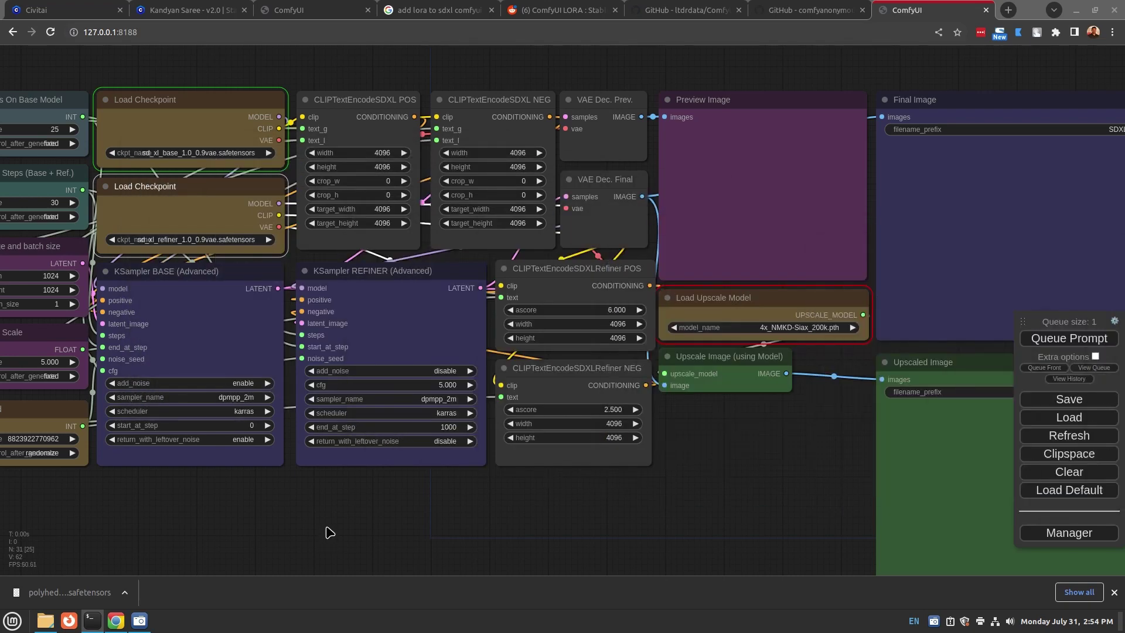
pyautogui.moveTo(335, 532); pyautogui.dragTo(627, 502)
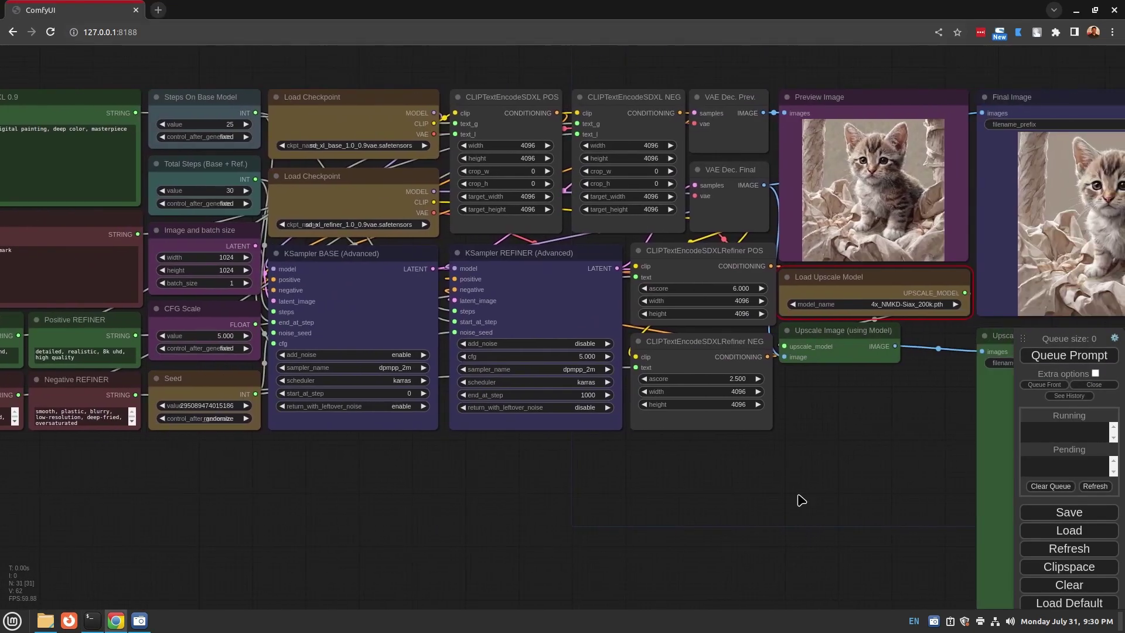
pyautogui.moveTo(802, 500); pyautogui.dragTo(567, 512)
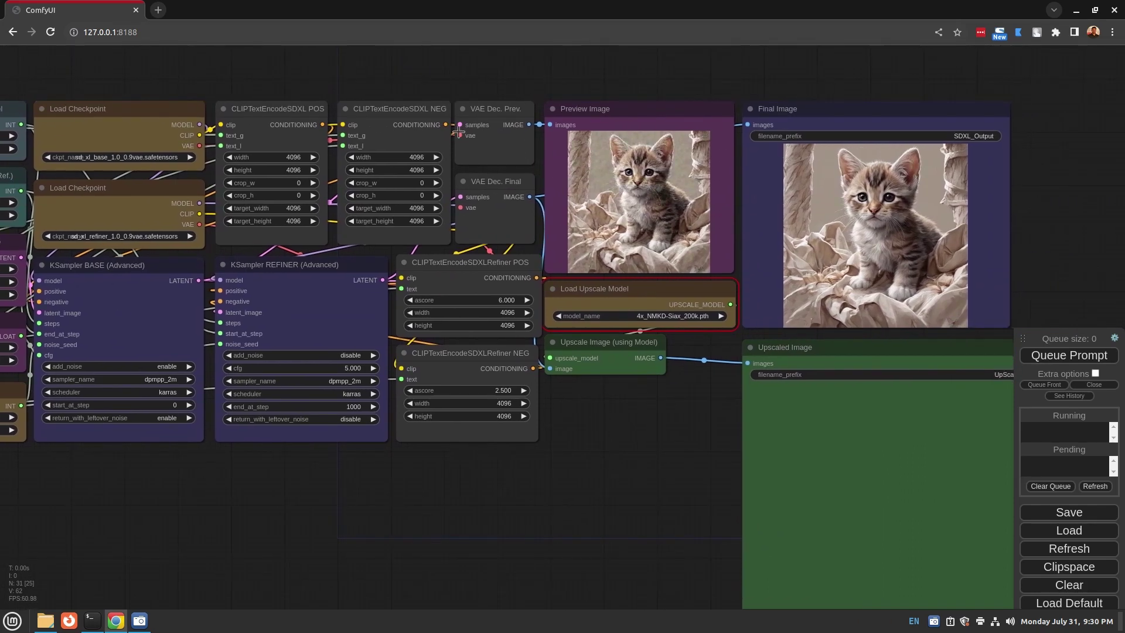
pyautogui.moveTo(247, 84)
pyautogui.mouseDown()
pyautogui.moveTo(286, 81)
pyautogui.moveTo(248, 77)
pyautogui.mouseUp()
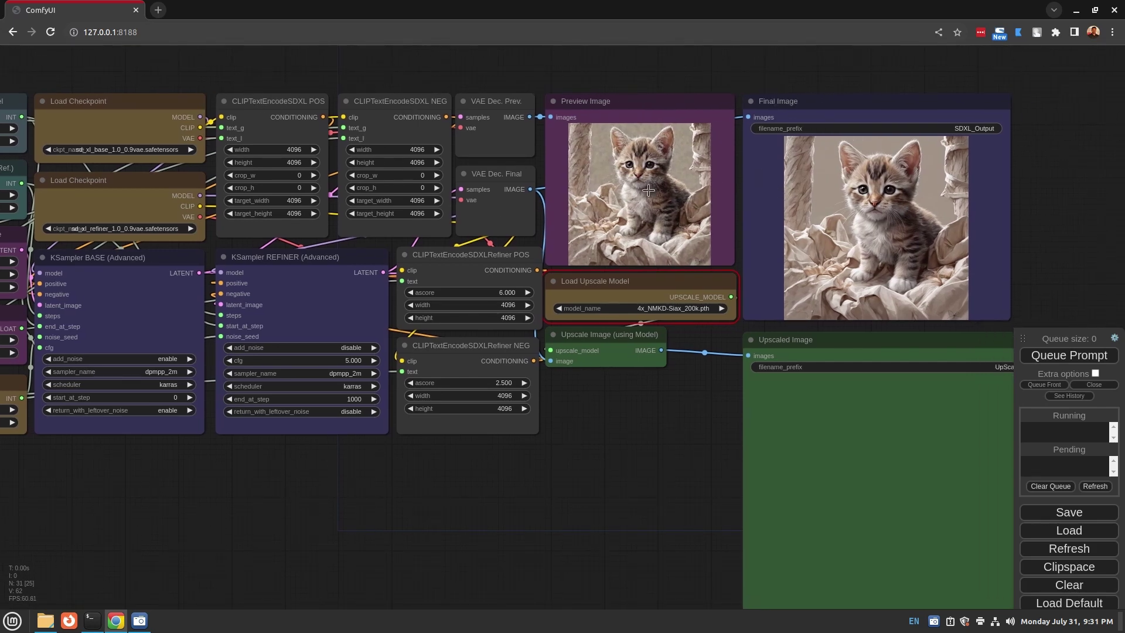
pyautogui.rightClick(574, 145)
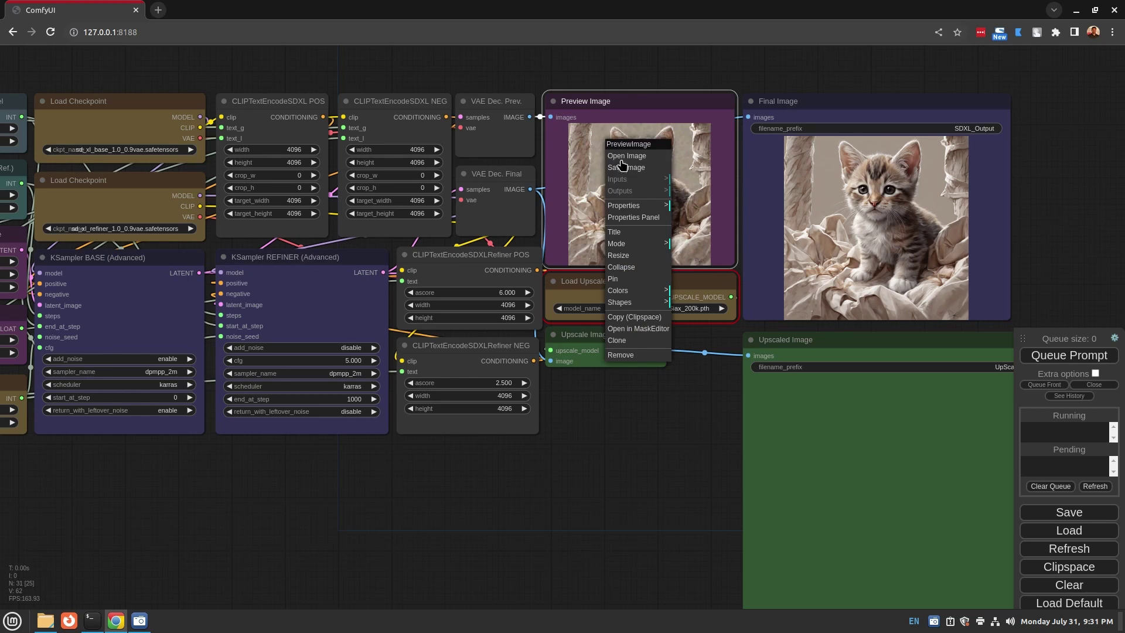
# Open the preview and final kitten images full size in new browser tabs.
pyautogui.click(624, 159)
pyautogui.click(110, 13)
pyautogui.rightClick(867, 173)
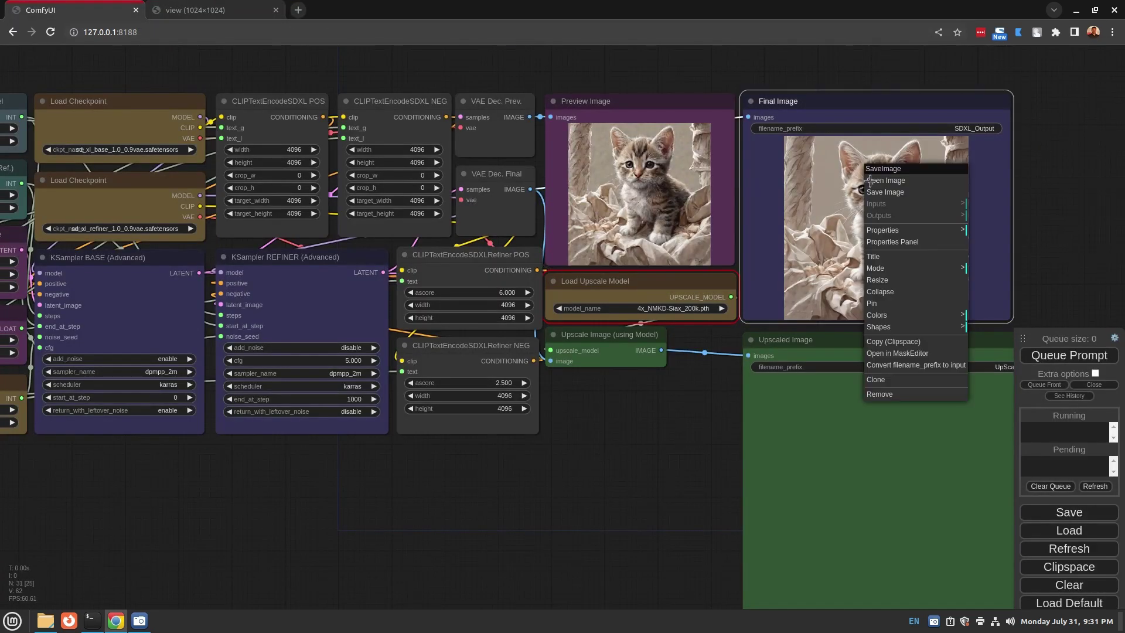
pyautogui.click(885, 180)
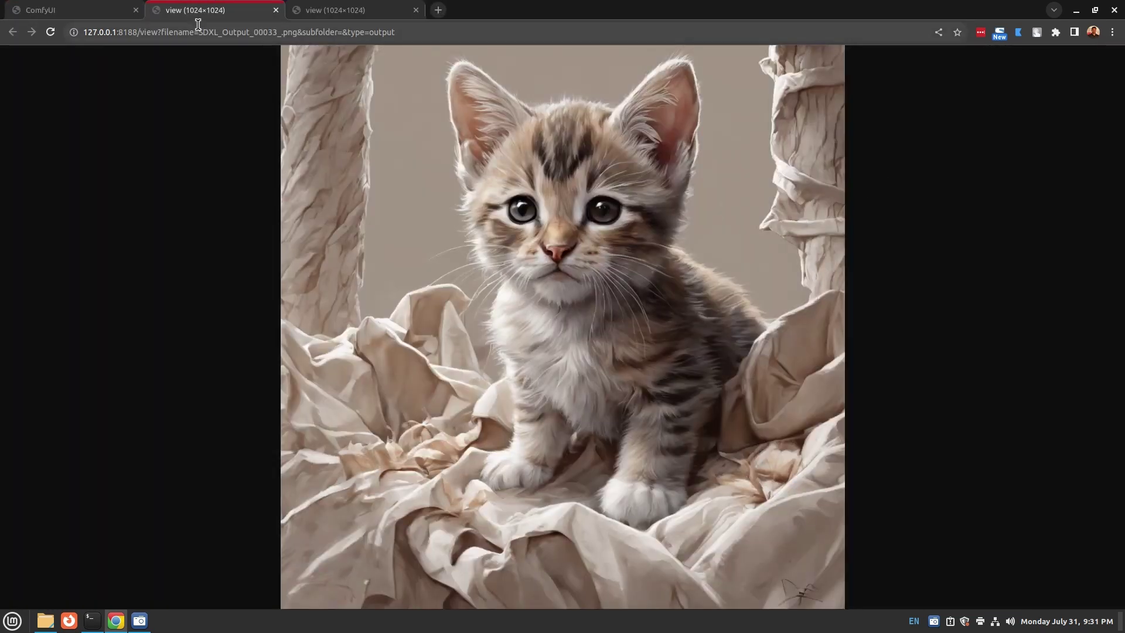
# Compare the two kitten tabs, return to the graph, and raise the queue panel.
pyautogui.click(328, 10)
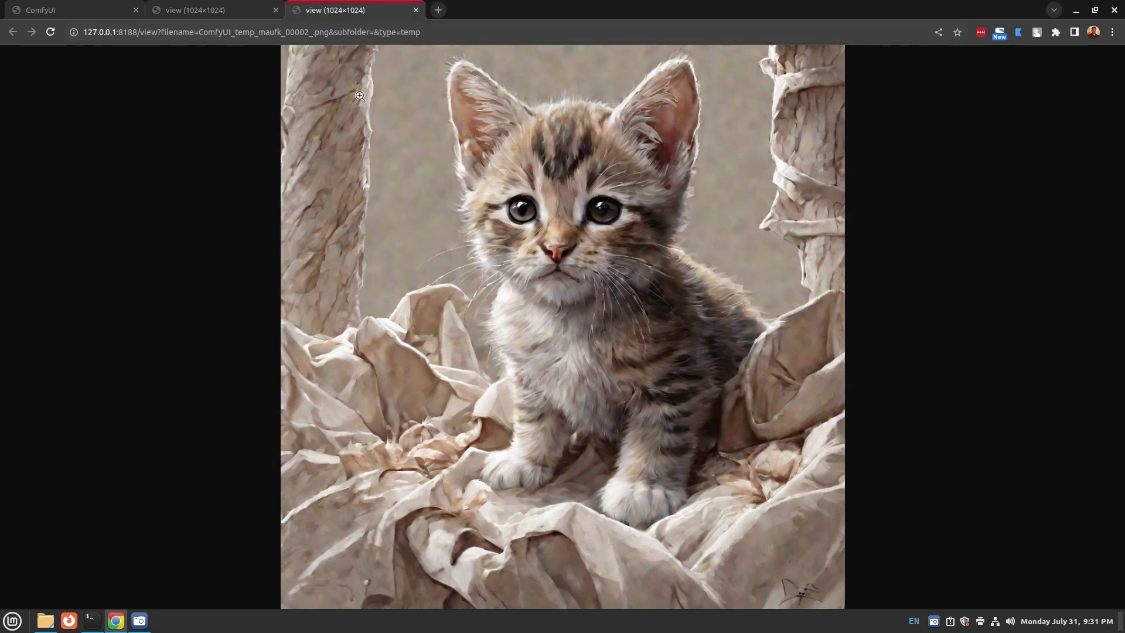
pyautogui.click(229, 16)
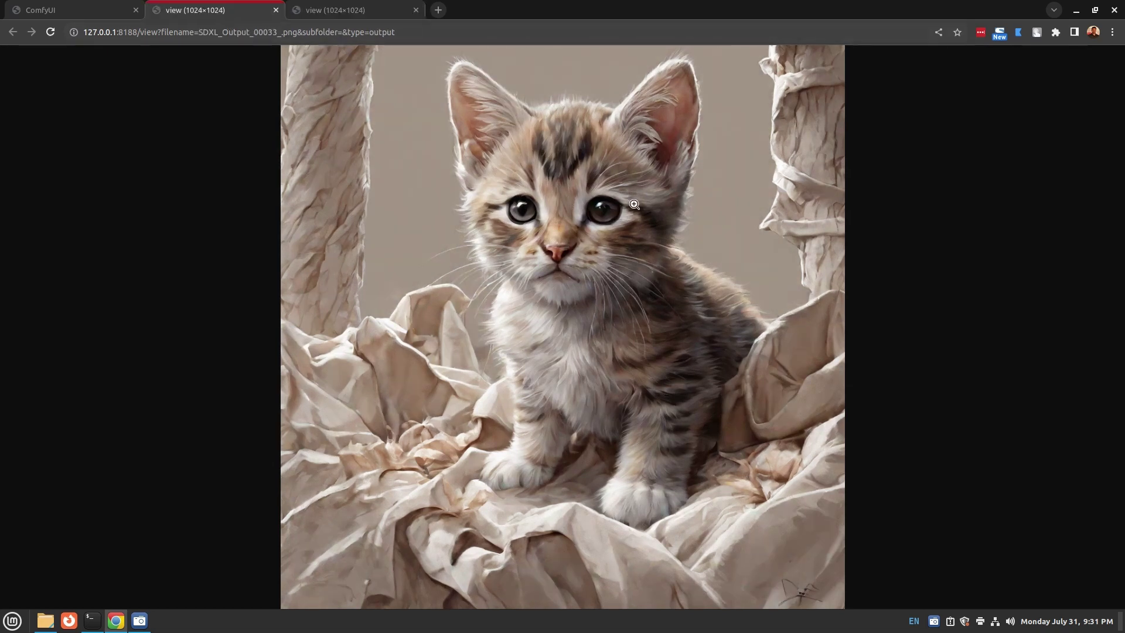
pyautogui.click(93, 16)
pyautogui.moveTo(550, 470); pyautogui.dragTo(387, 374)
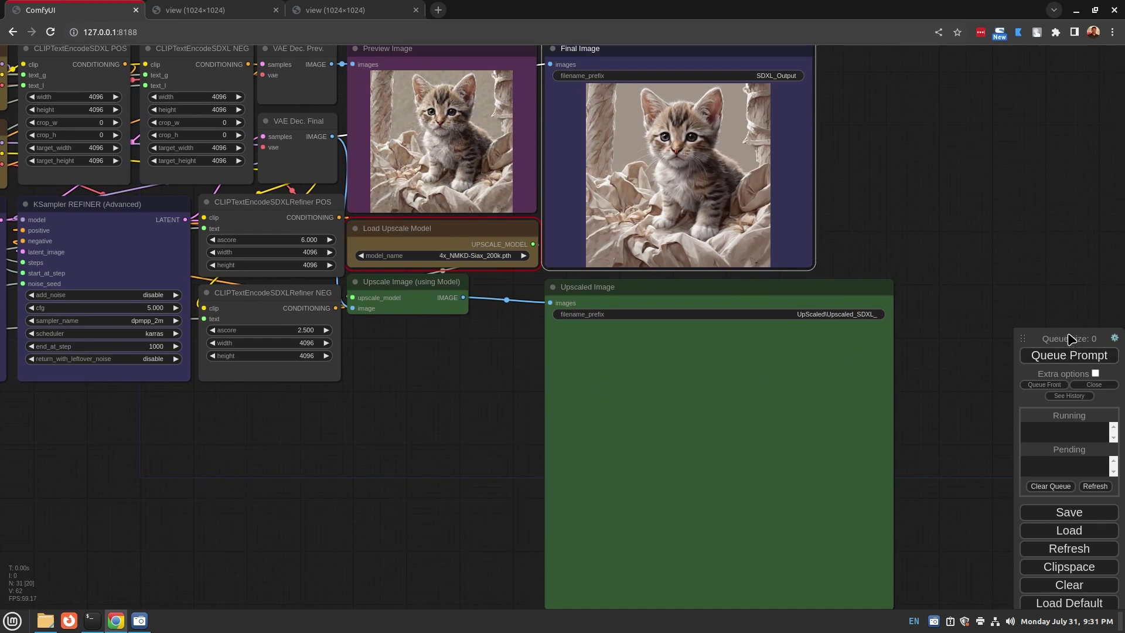
pyautogui.moveTo(1070, 339); pyautogui.dragTo(1058, 200)
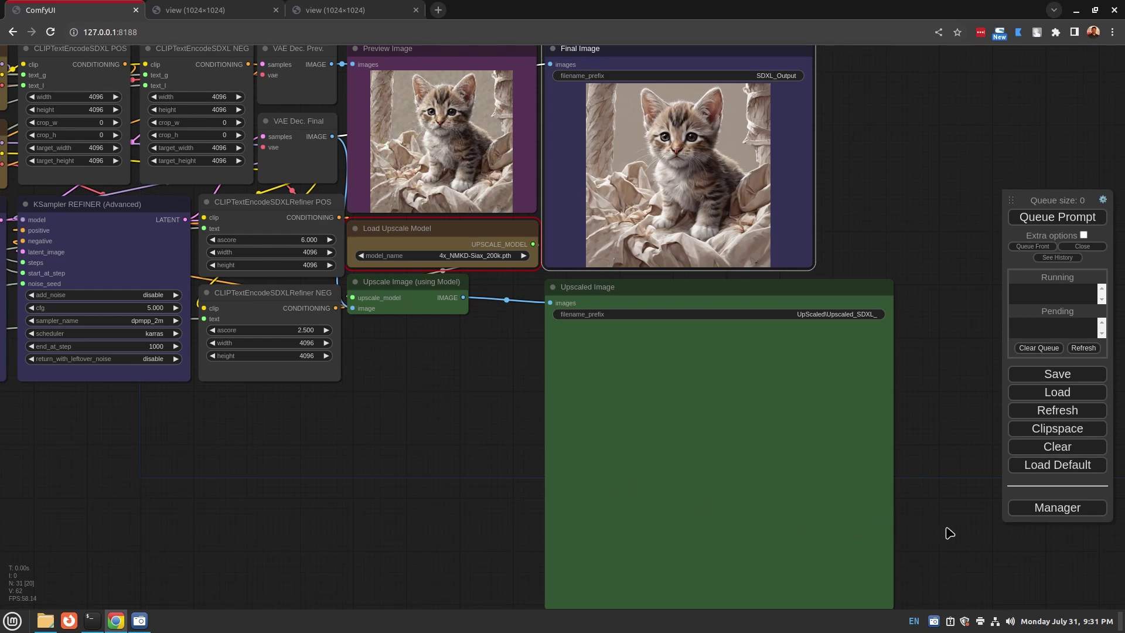
# Install the 4x-UltraSharp upscale model from the Manager's Install Models list.
pyautogui.click(1075, 509)
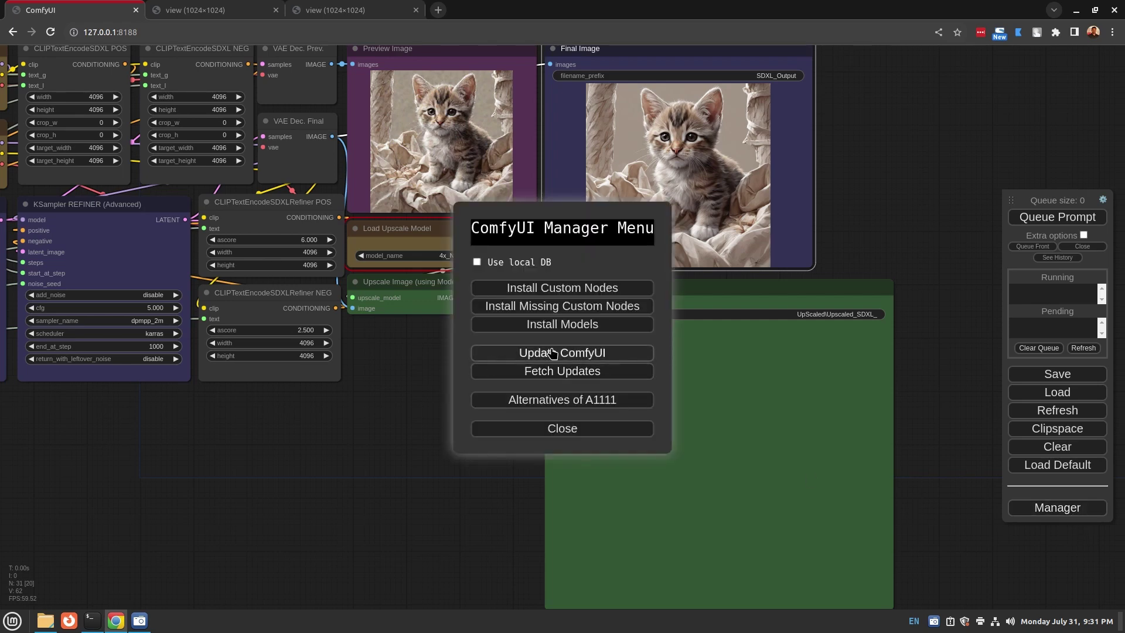
pyautogui.click(561, 327)
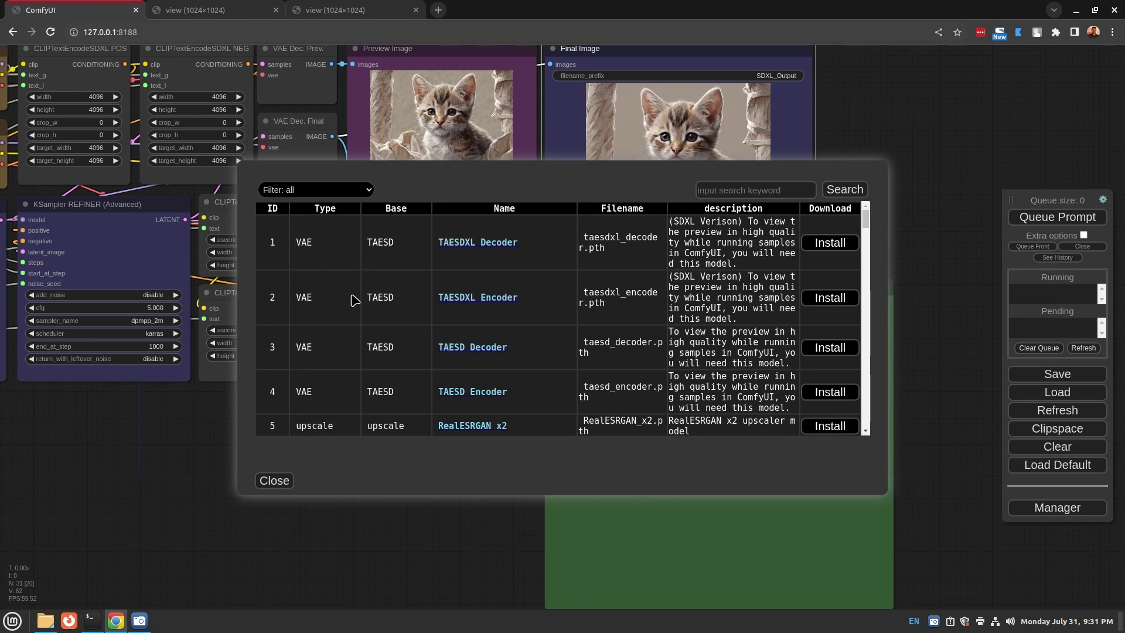
pyautogui.scroll(-3, 354, 300)
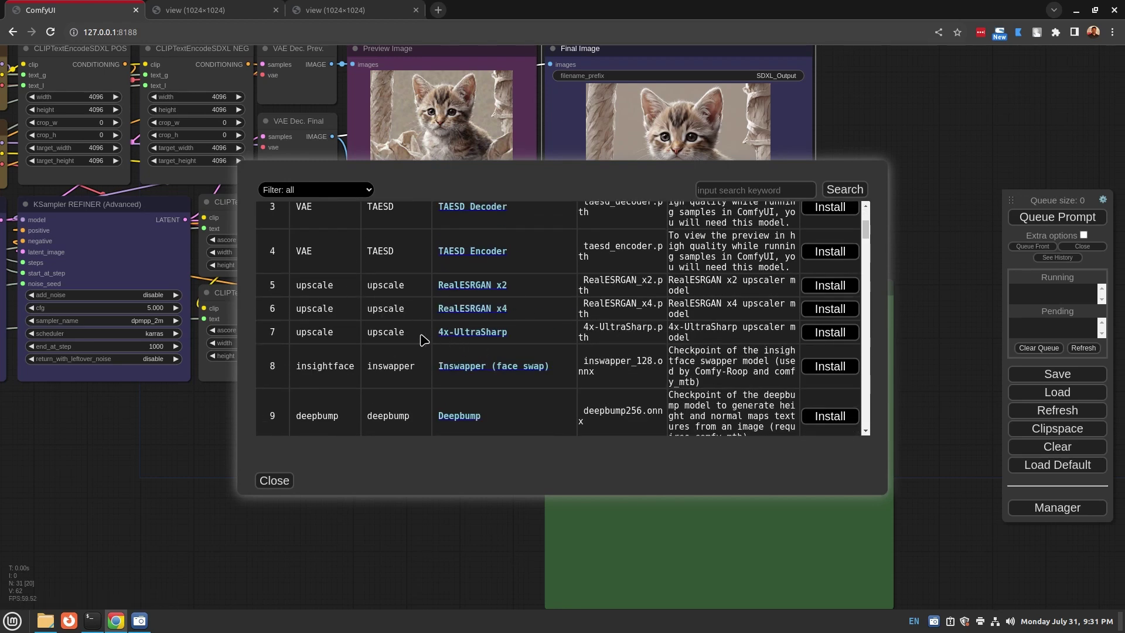
pyautogui.click(823, 338)
# Scroll through the installable models list, then close the list and the Manager menu.
pyautogui.scroll(-3, 421, 369)
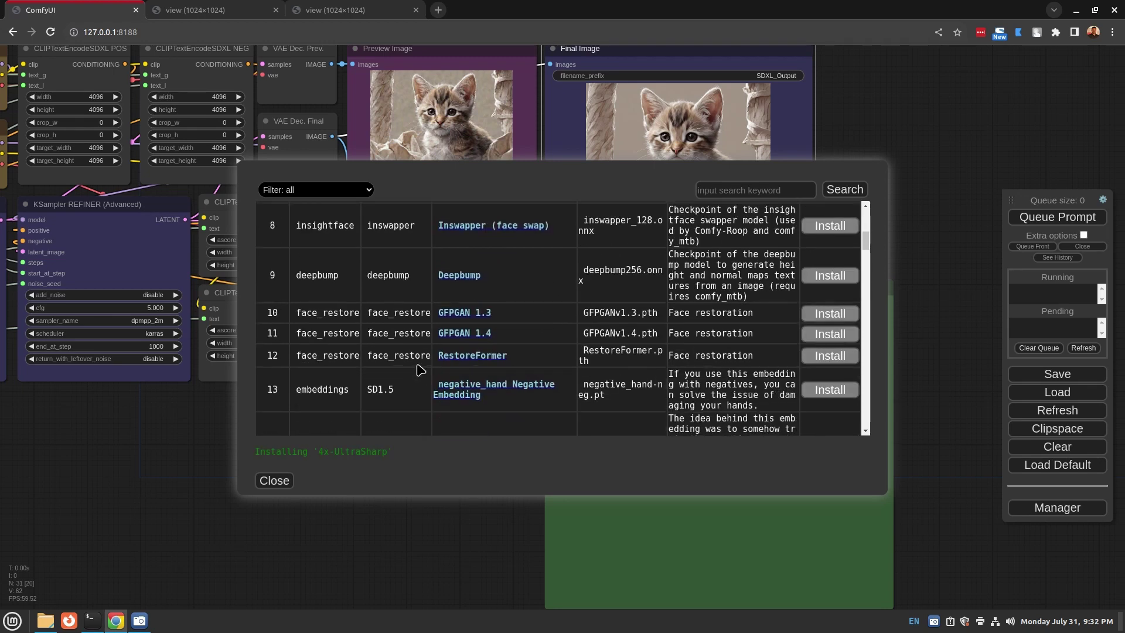
pyautogui.scroll(-3, 420, 369)
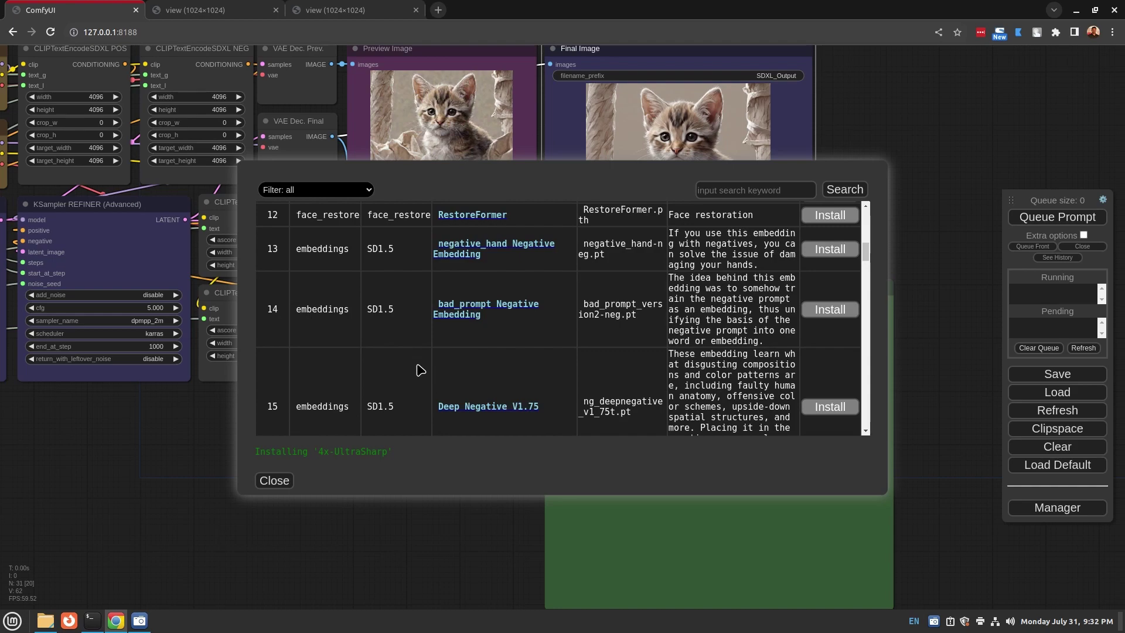
pyautogui.scroll(-6, 420, 369)
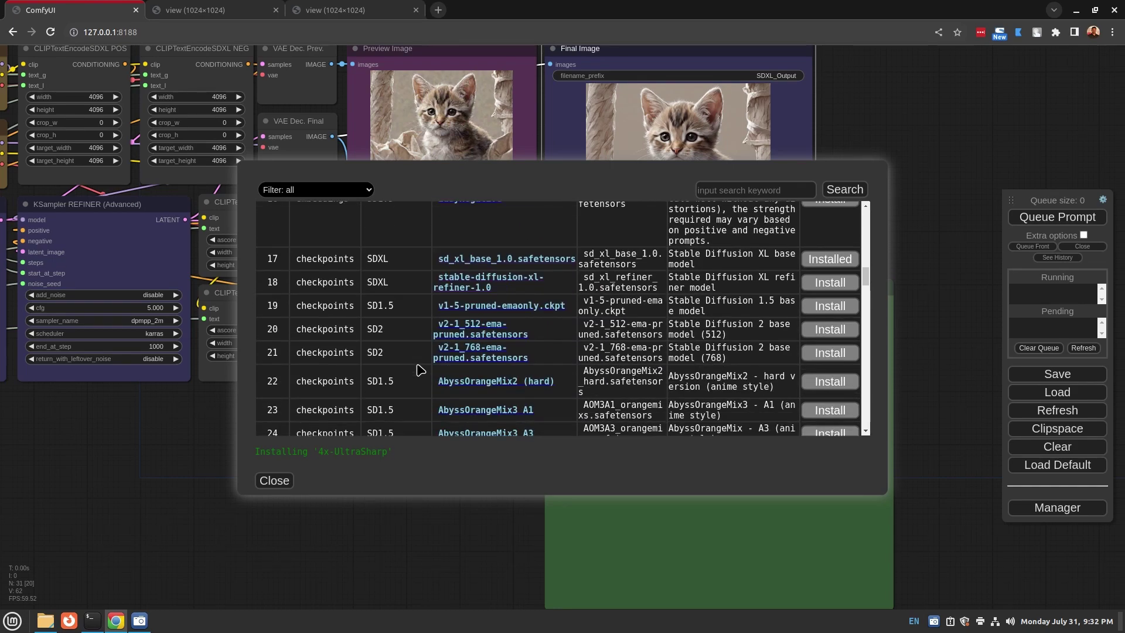
pyautogui.scroll(-8, 420, 369)
pyautogui.scroll(-3, 420, 369)
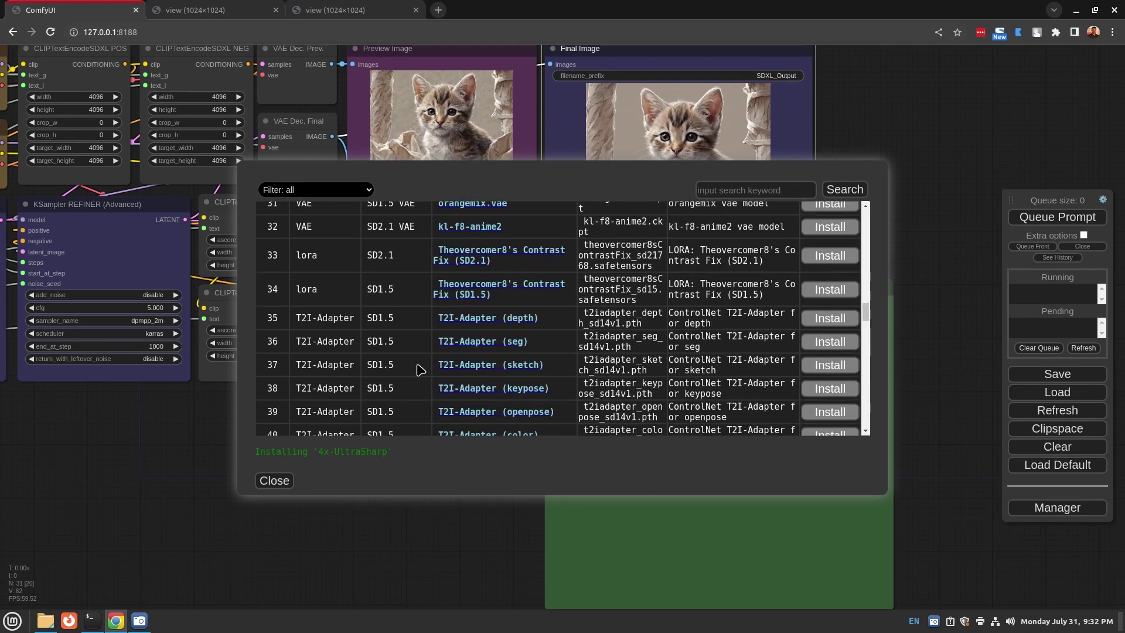
pyautogui.scroll(-5, 420, 369)
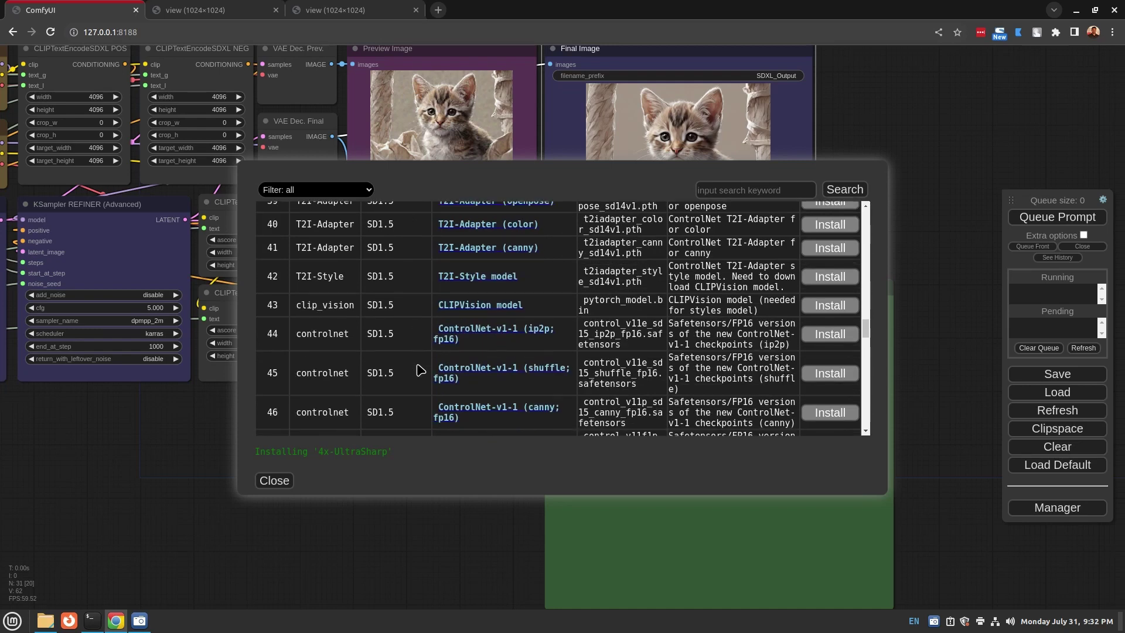
pyautogui.scroll(-4, 421, 369)
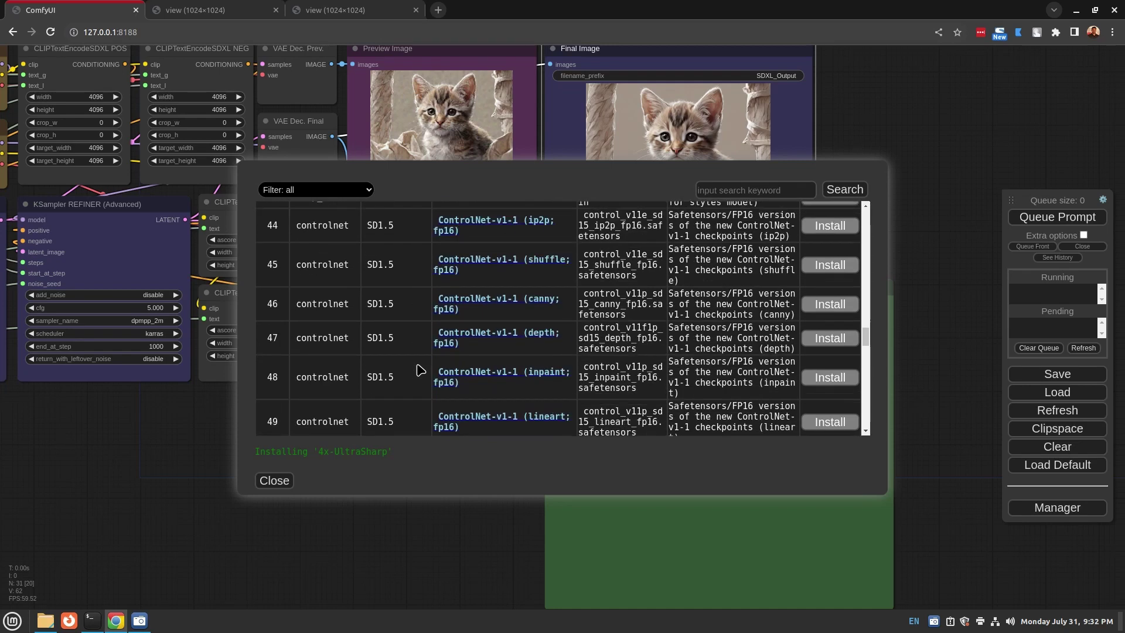
pyautogui.scroll(10, 416, 374)
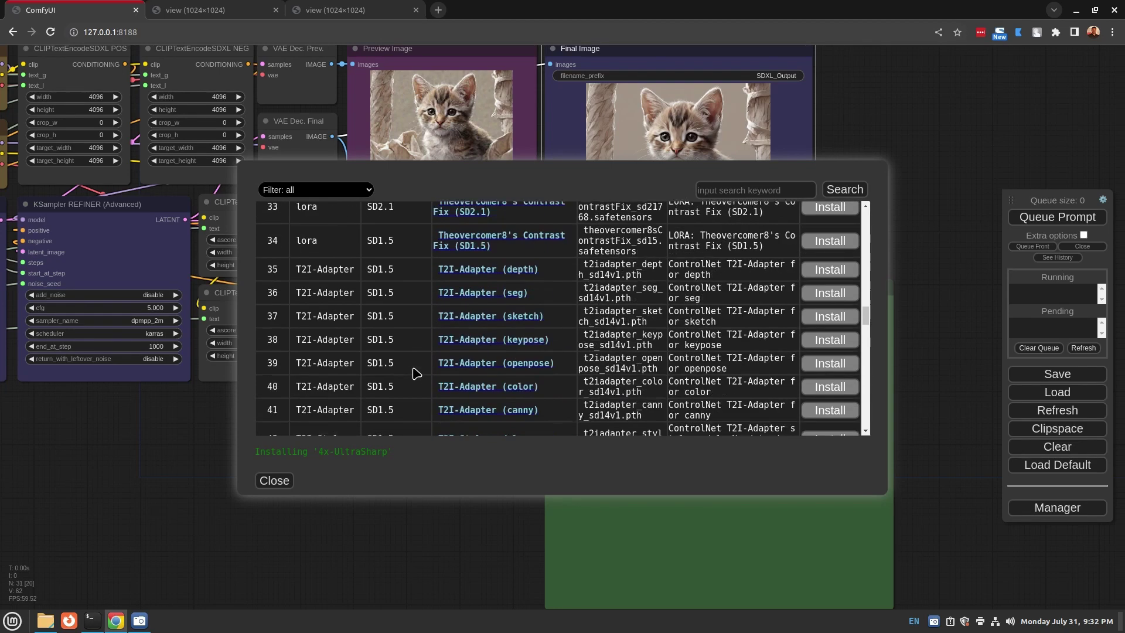
pyautogui.scroll(3, 416, 373)
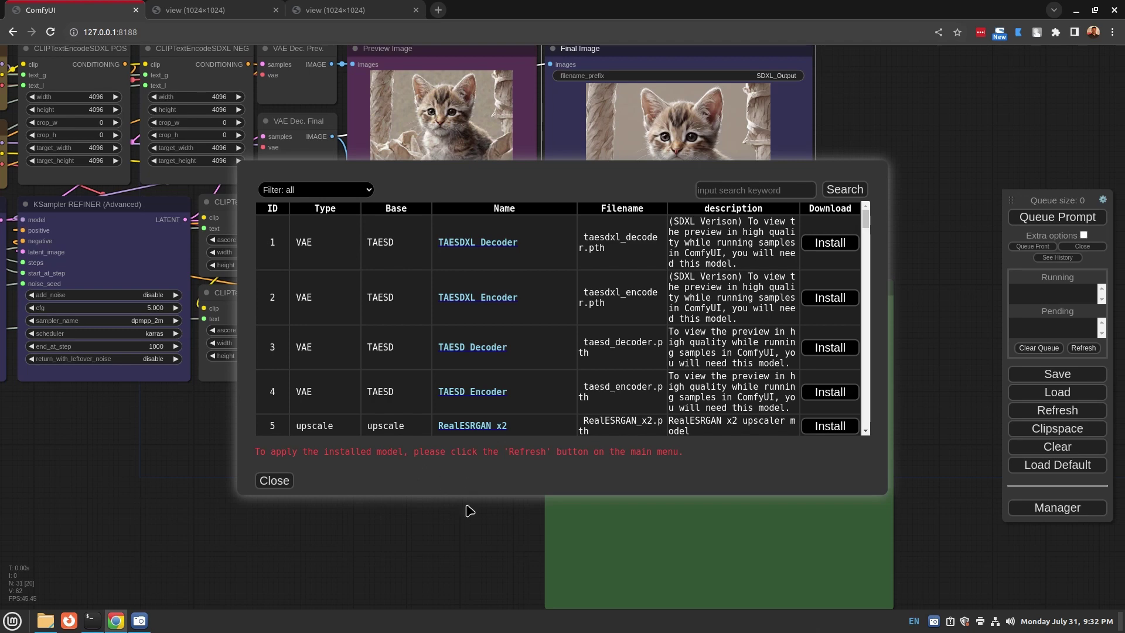
pyautogui.click(274, 480)
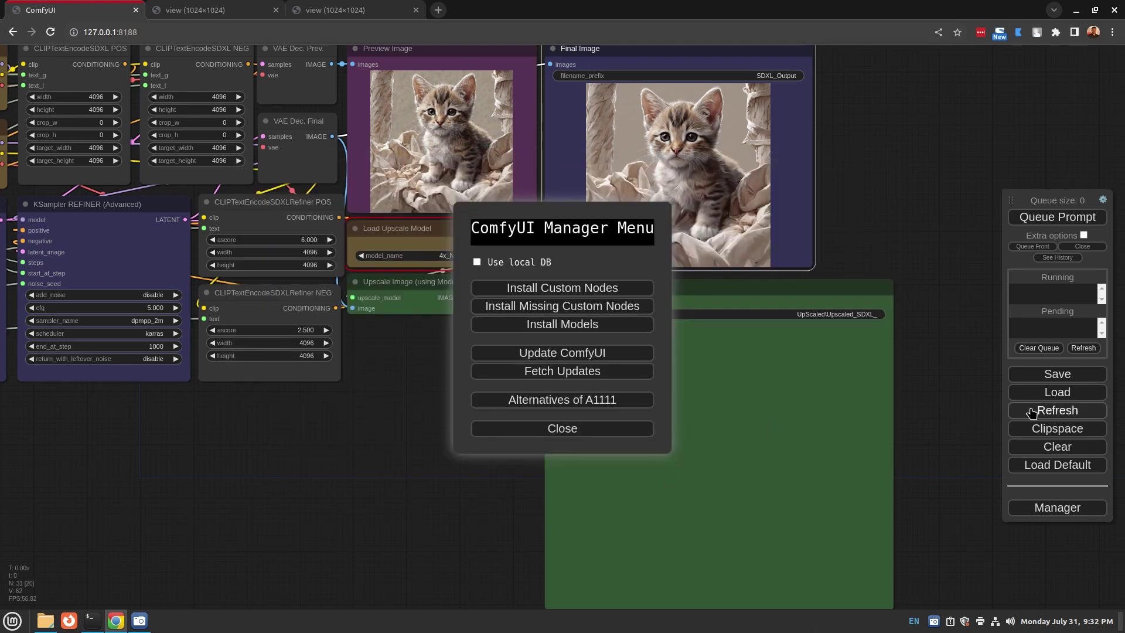
pyautogui.click(574, 429)
# Refresh and set Load Upscale Model's model_name to 4x-UltraSharp.pth.
pyautogui.click(1062, 412)
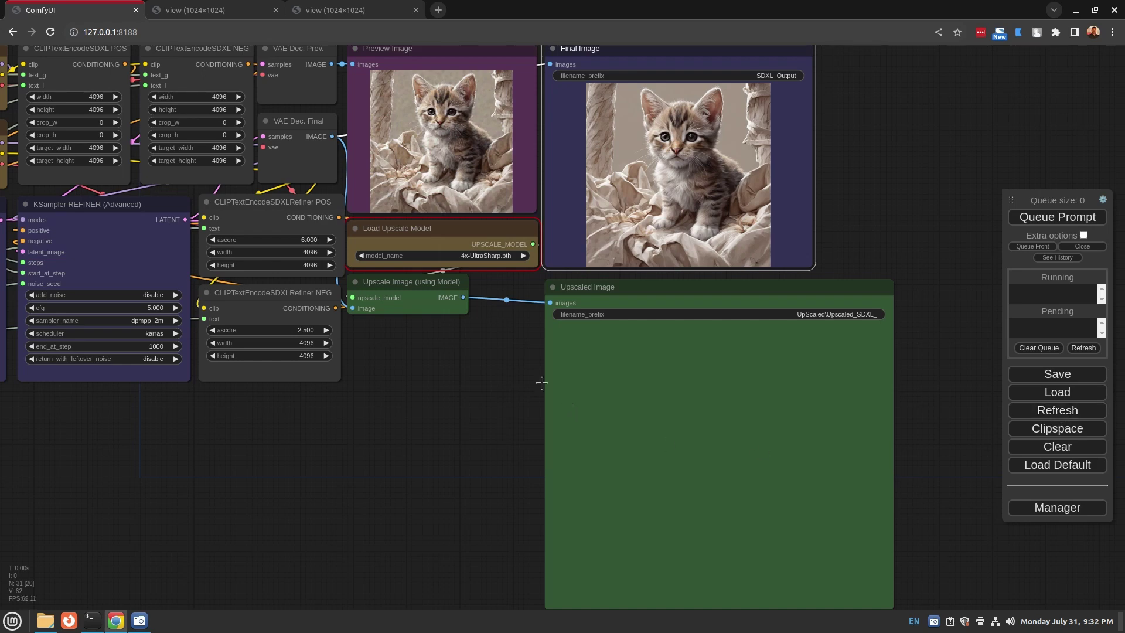
pyautogui.click(479, 256)
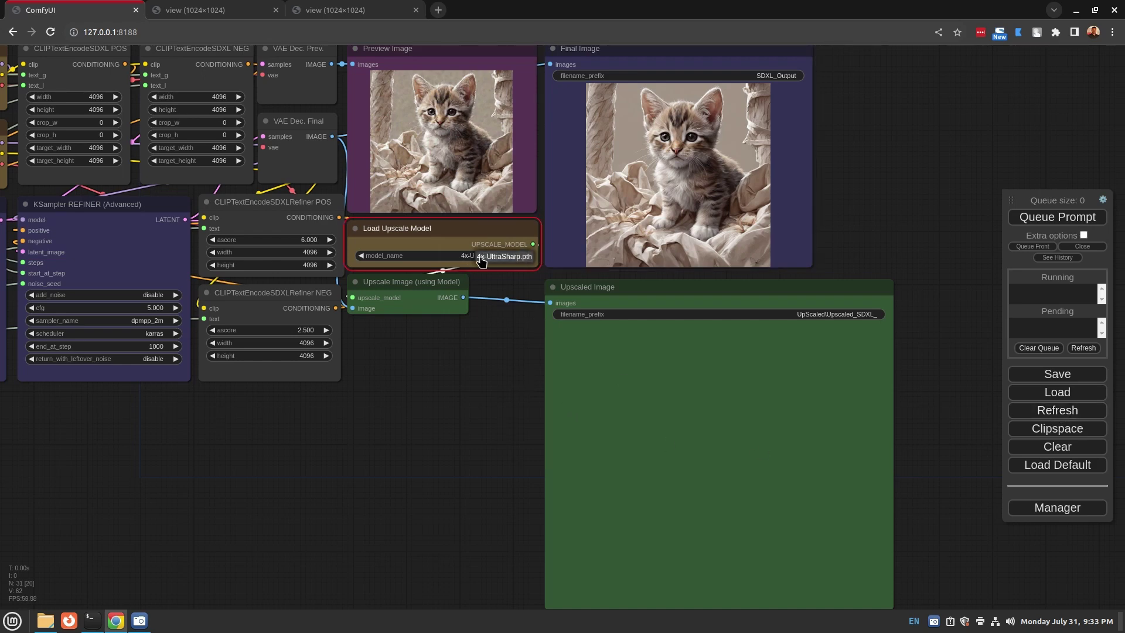
pyautogui.click(490, 258)
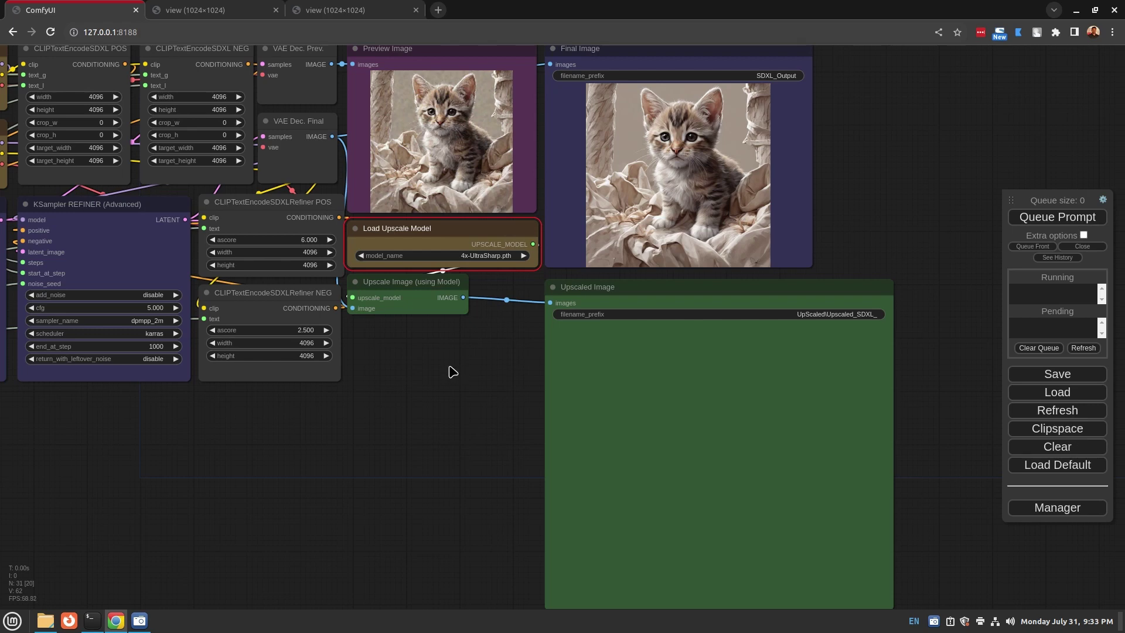
# Centre the Upscaled Image node and queue the workflow with Ctrl+Enter.
pyautogui.moveTo(391, 377); pyautogui.dragTo(603, 410)
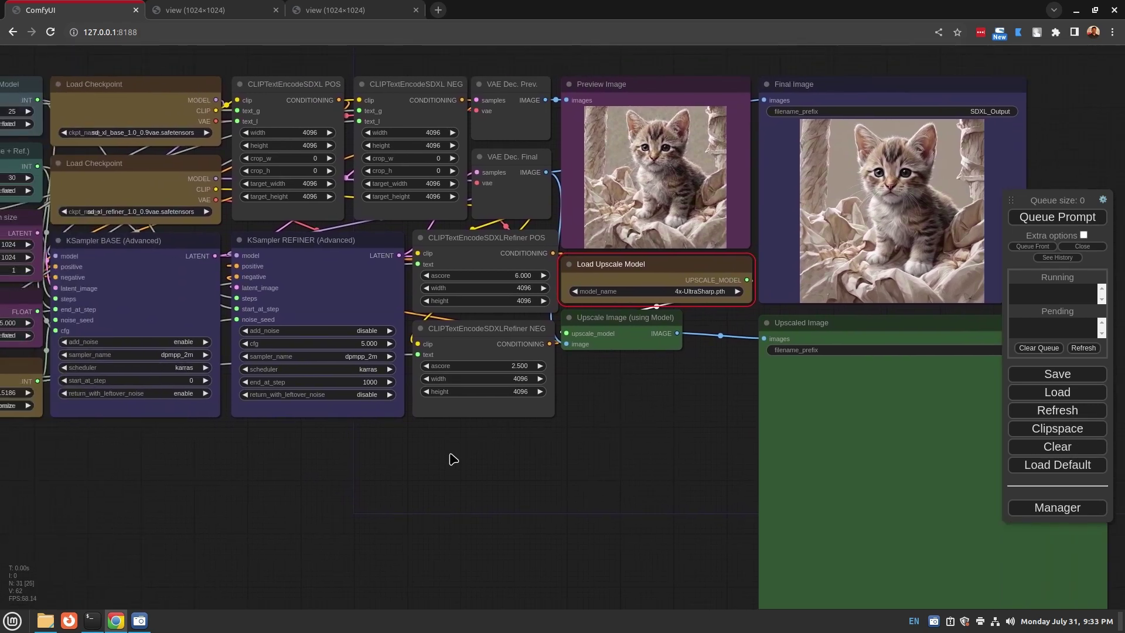
pyautogui.moveTo(452, 457); pyautogui.dragTo(329, 487)
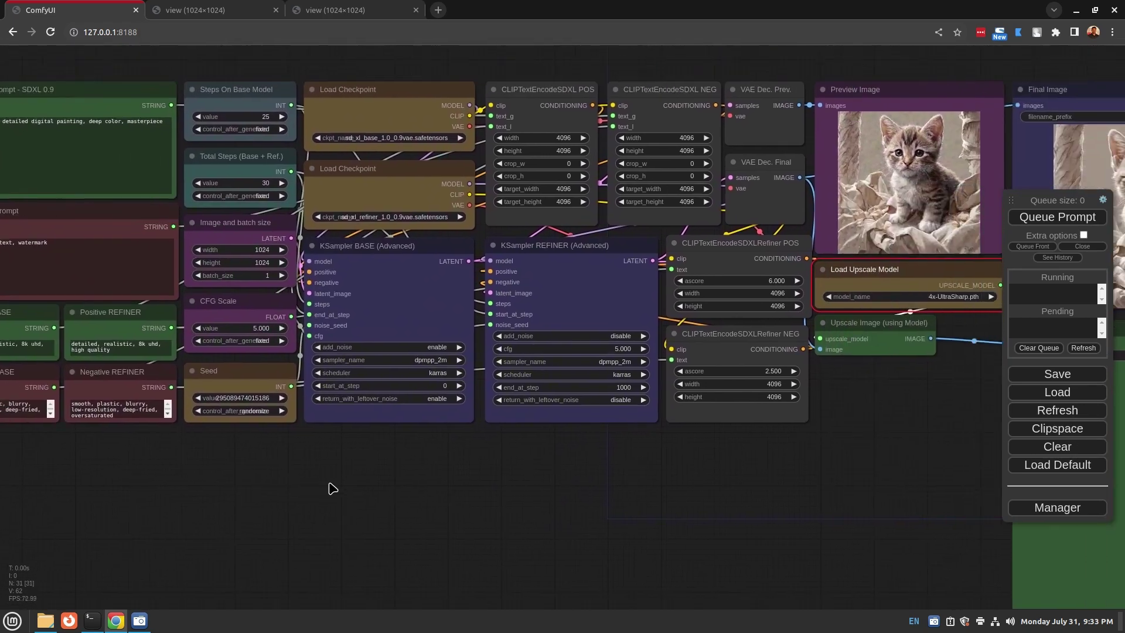
pyautogui.moveTo(748, 484); pyautogui.dragTo(462, 468)
pyautogui.moveTo(715, 474); pyautogui.dragTo(467, 420)
pyautogui.hotkey('ctrl', 'Return')
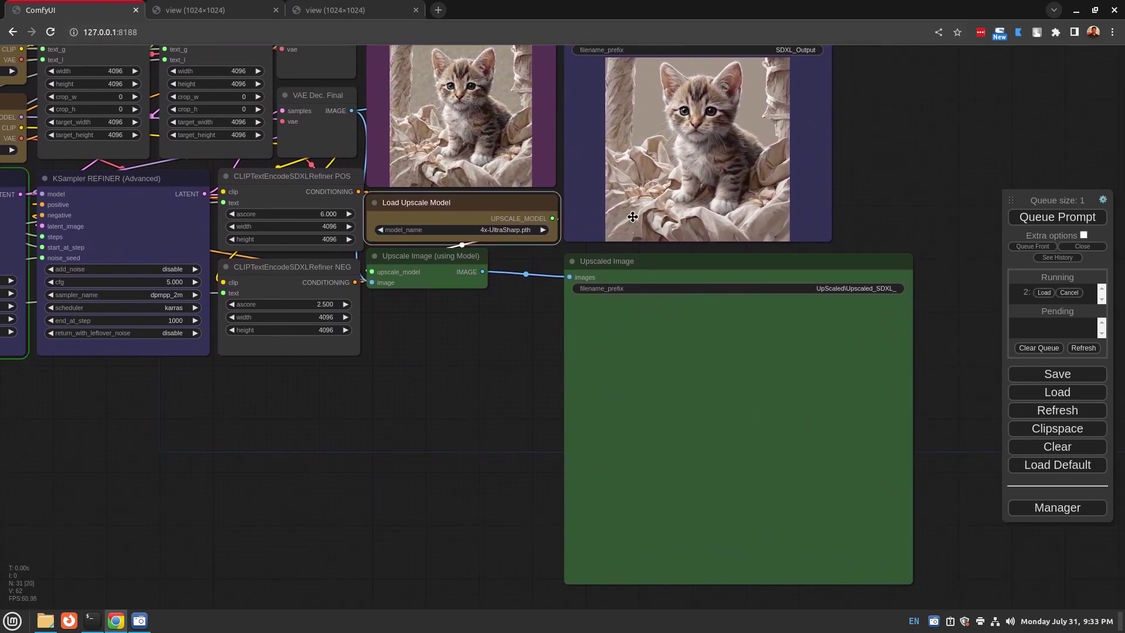
# Watch the run in the terminal, then open the upscaled kitten image in a new tab.
pyautogui.hotkey('alt', 'Tab')
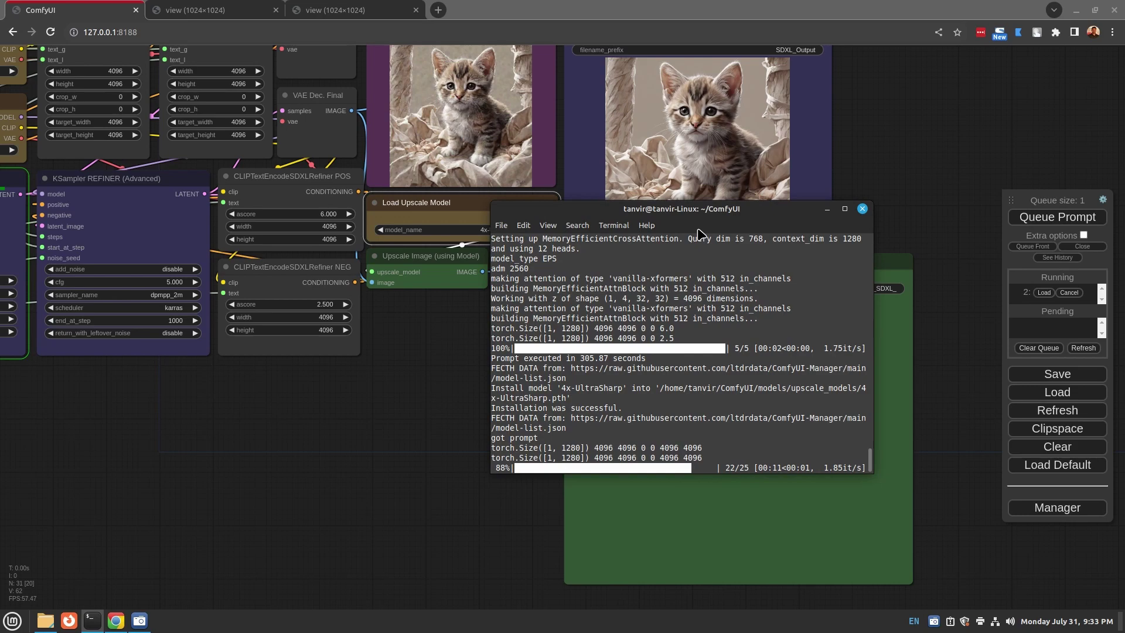
pyautogui.moveTo(698, 209); pyautogui.dragTo(339, 336)
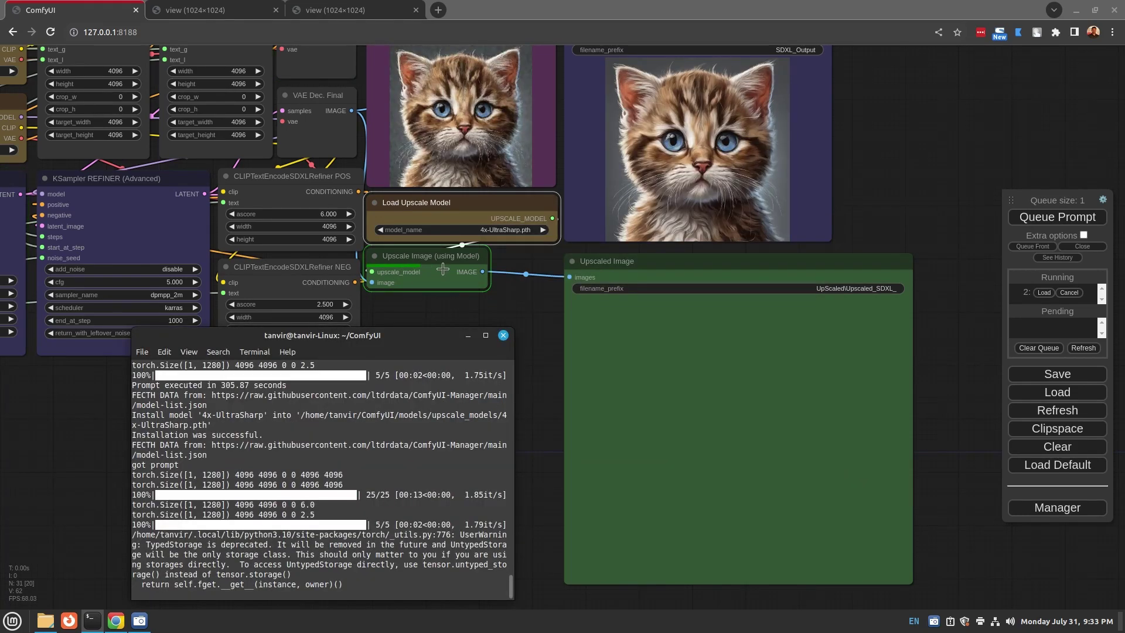
pyautogui.rightClick(753, 363)
pyautogui.click(773, 382)
# View the 4096×4096 kitten at 100% down to the nose, then return to ComfyUI.
pyautogui.click(522, 241)
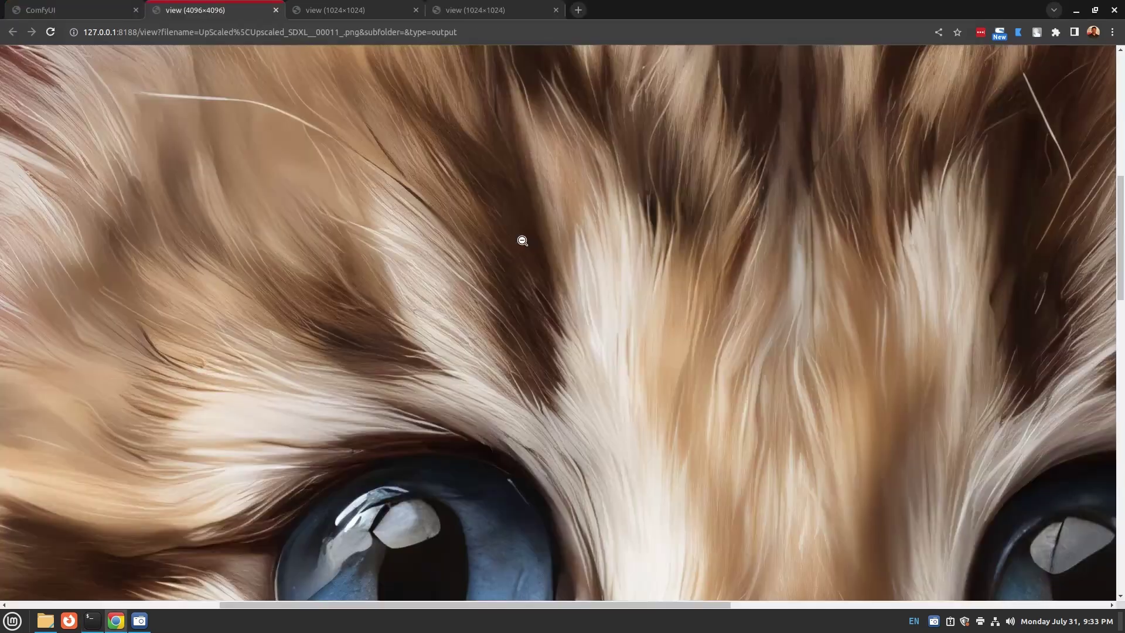
pyautogui.scroll(-6, 496, 343)
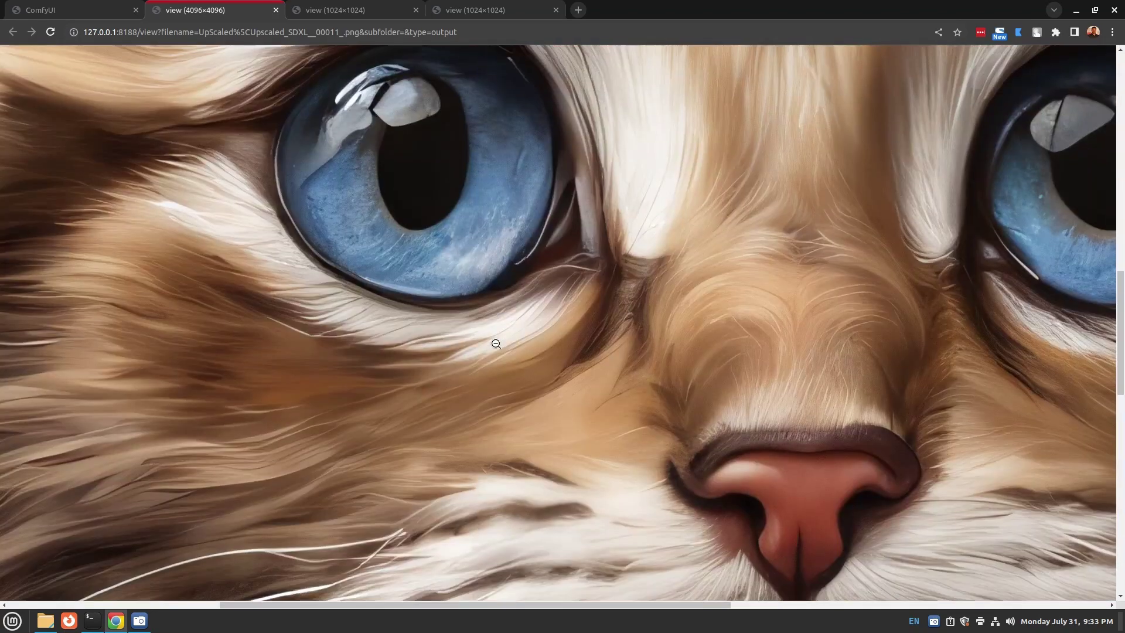
pyautogui.scroll(-3, 496, 343)
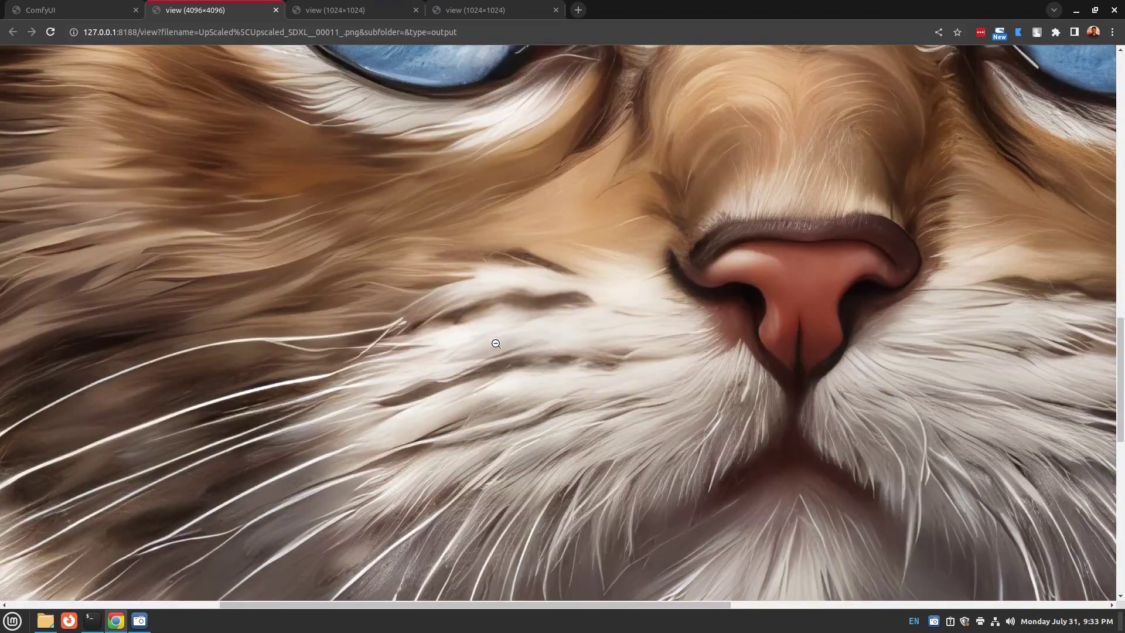
pyautogui.click(91, 15)
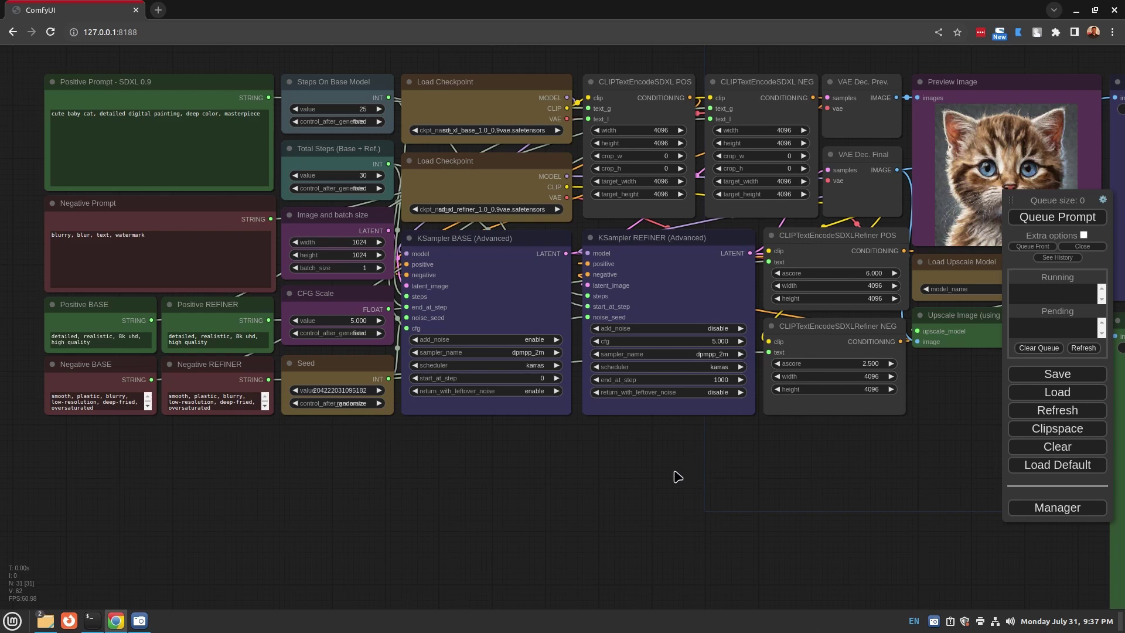
# Clear the kitten graph and load the workflow from sdxl_refiner_prompt_example.png on the Desktop.
pyautogui.moveTo(659, 471); pyautogui.dragTo(608, 478)
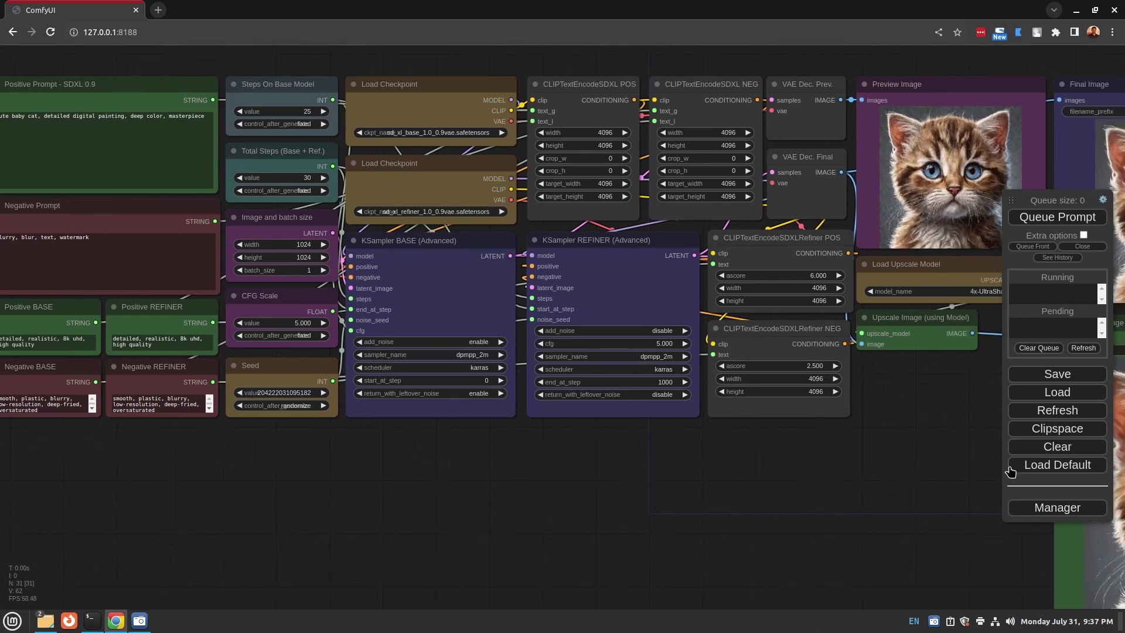
pyautogui.click(1068, 450)
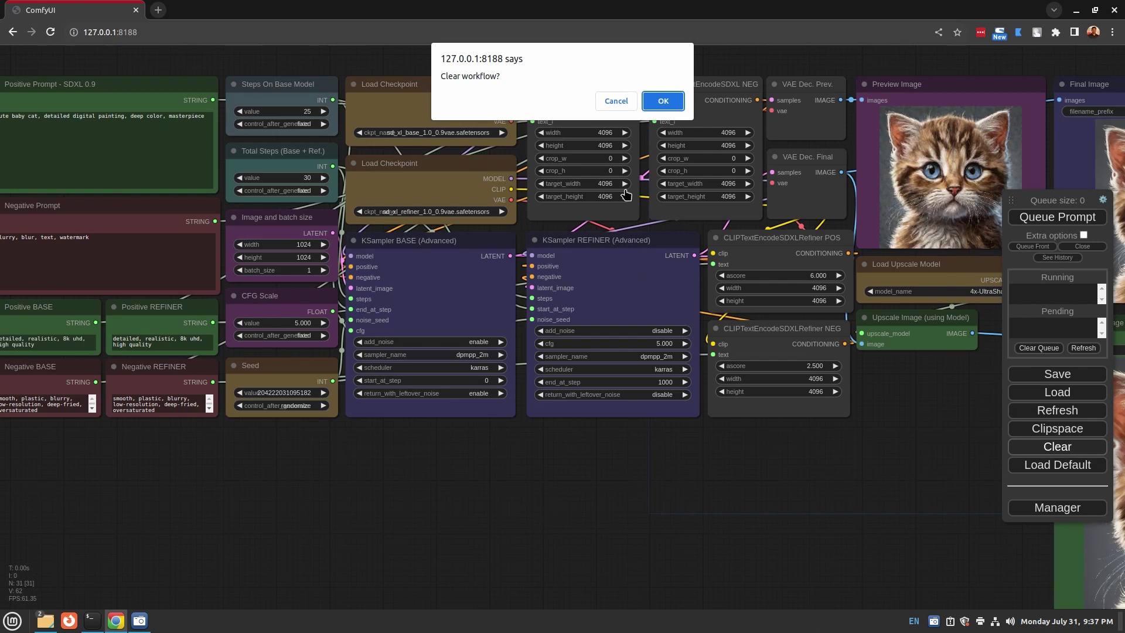
pyautogui.click(665, 95)
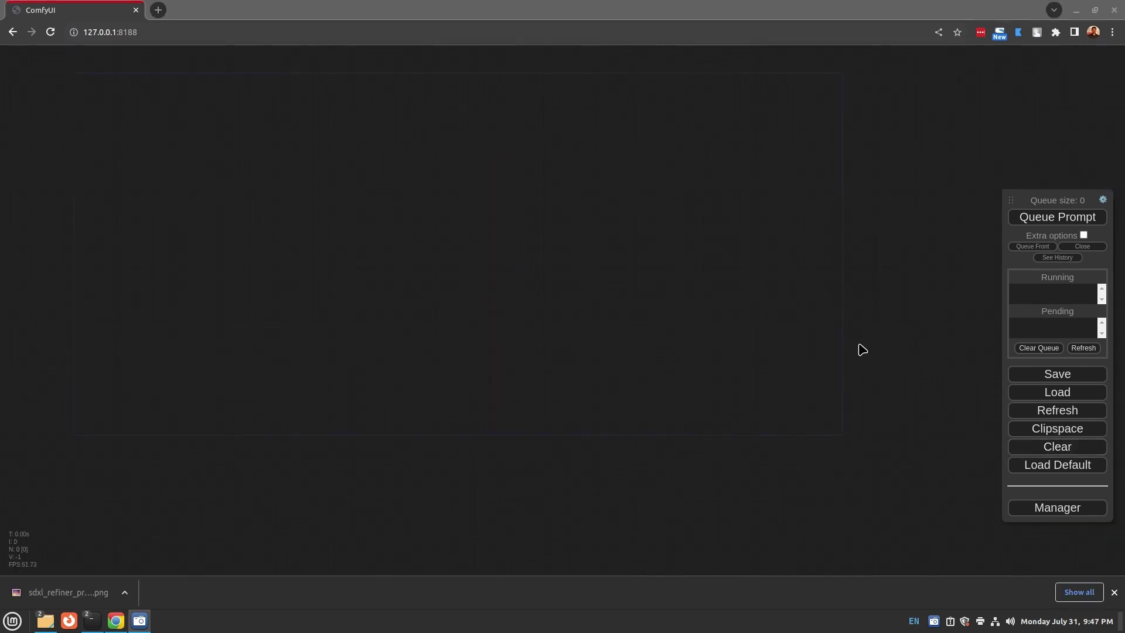
pyautogui.click(1071, 395)
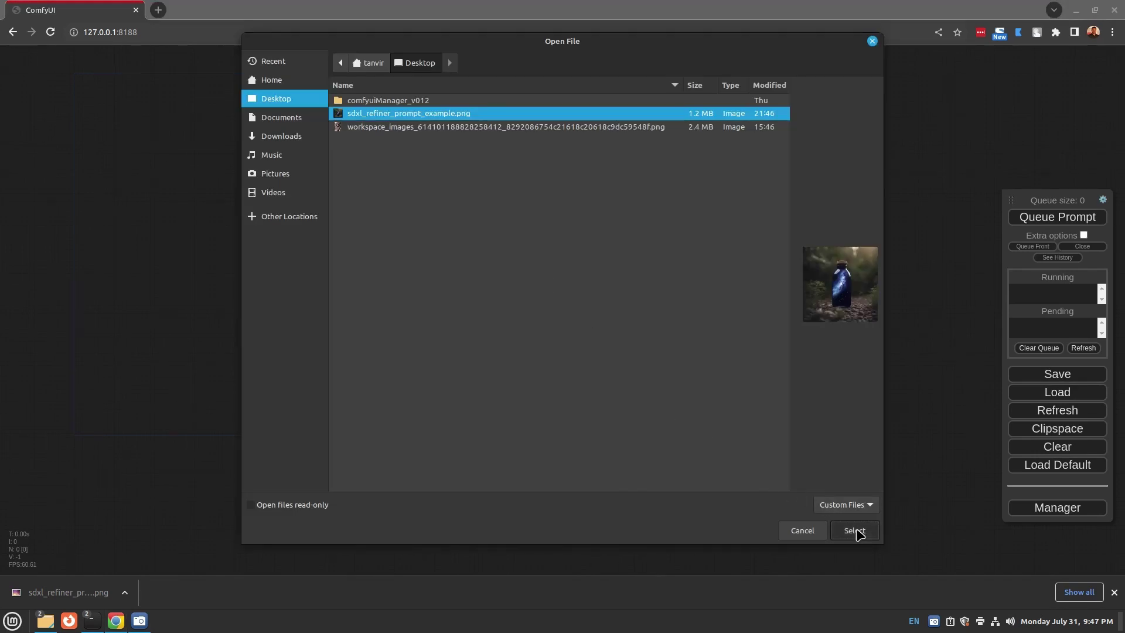
pyautogui.click(853, 529)
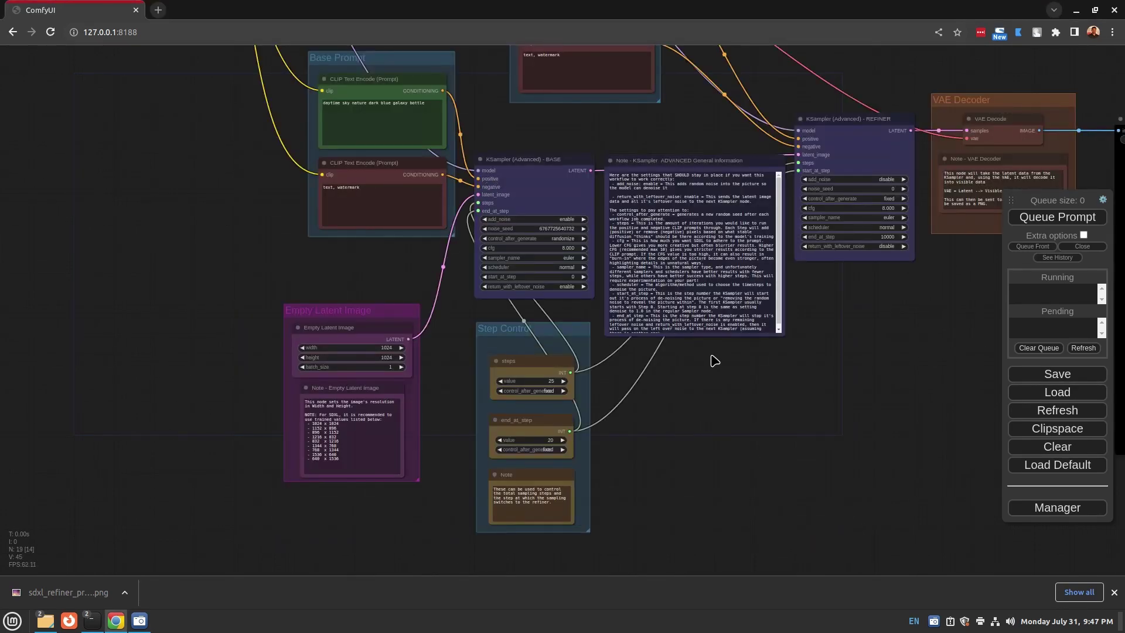
pyautogui.moveTo(713, 357); pyautogui.dragTo(703, 513)
pyautogui.moveTo(753, 108); pyautogui.dragTo(397, 118)
pyautogui.moveTo(511, 153); pyautogui.dragTo(909, 232)
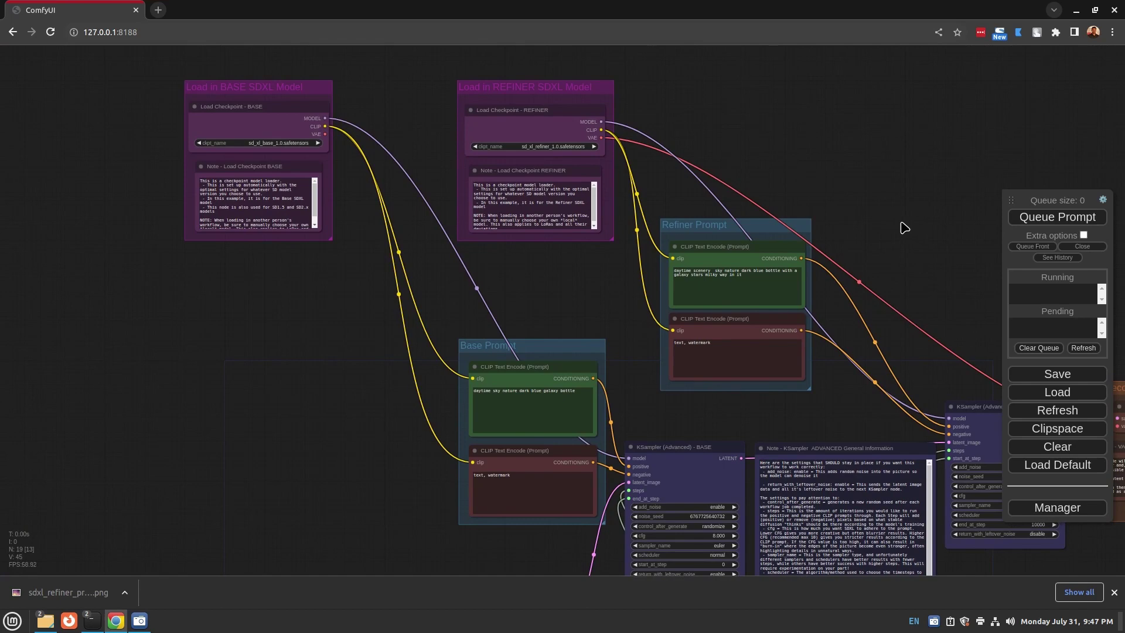
pyautogui.scroll(4, 258, 240)
pyautogui.moveTo(377, 221); pyautogui.dragTo(387, 233)
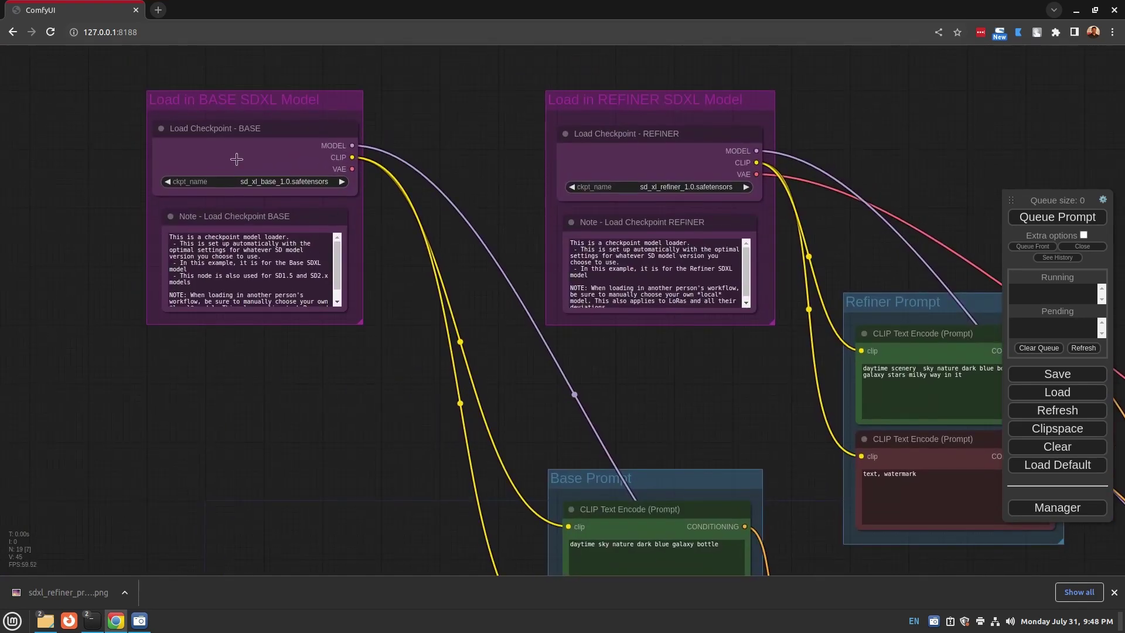
pyautogui.moveTo(518, 189); pyautogui.dragTo(441, 134)
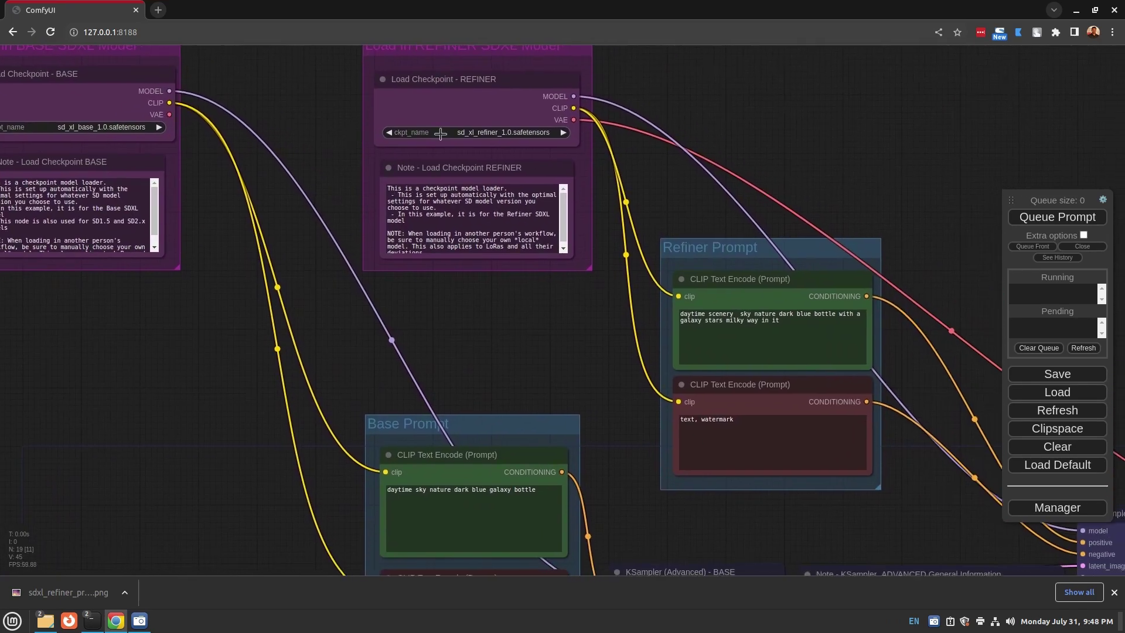
pyautogui.moveTo(609, 331); pyautogui.dragTo(358, 56)
pyautogui.moveTo(445, 262); pyautogui.dragTo(490, 158)
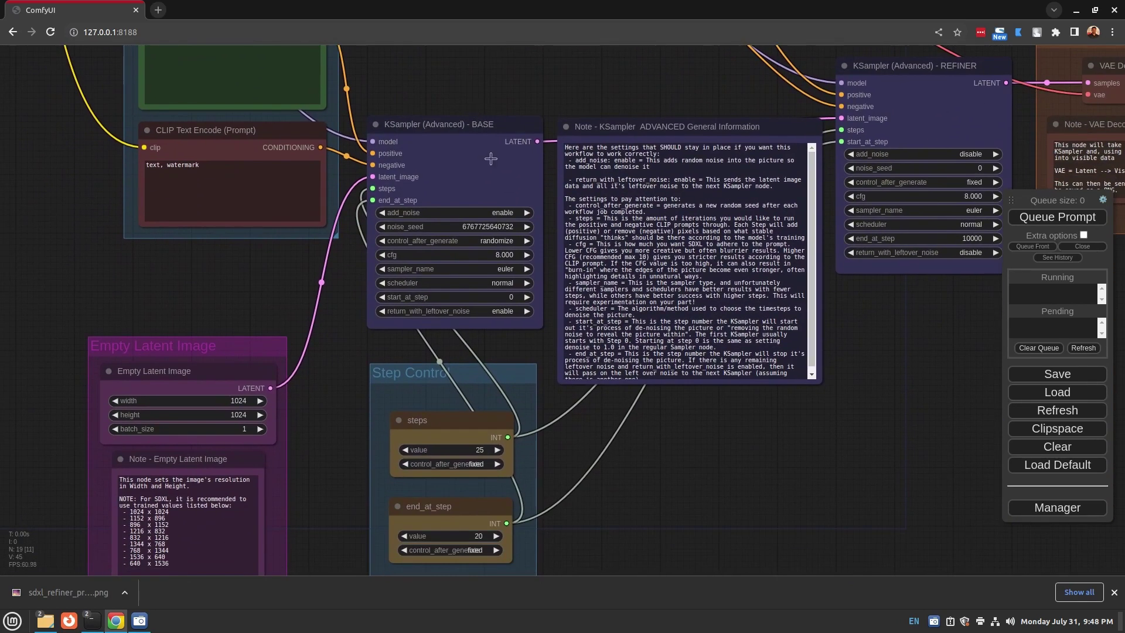
pyautogui.moveTo(687, 512); pyautogui.dragTo(252, 399)
pyautogui.moveTo(680, 269); pyautogui.dragTo(638, 456)
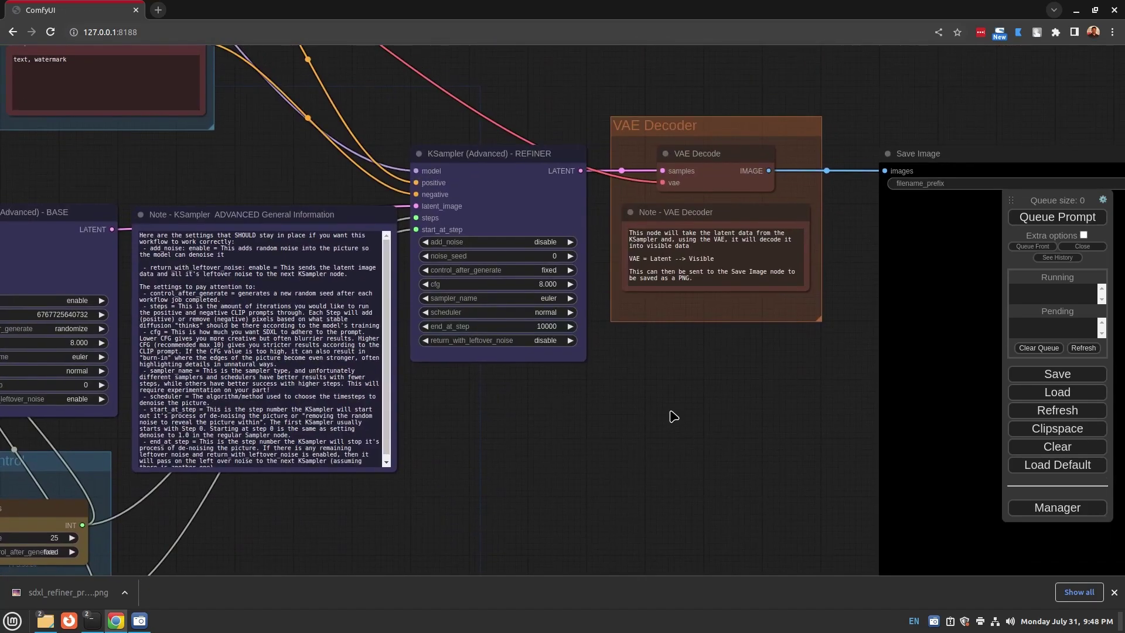
pyautogui.scroll(-3, 674, 415)
pyautogui.moveTo(510, 111); pyautogui.dragTo(714, 184)
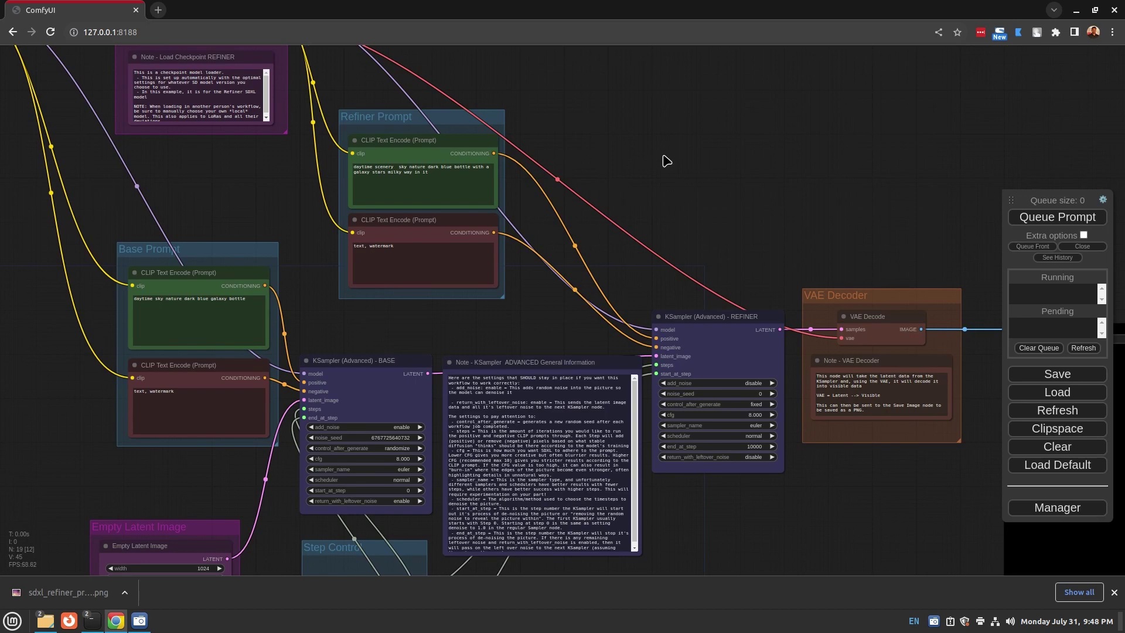
pyautogui.moveTo(575, 218); pyautogui.dragTo(843, 342)
pyautogui.moveTo(147, 313); pyautogui.dragTo(268, 342)
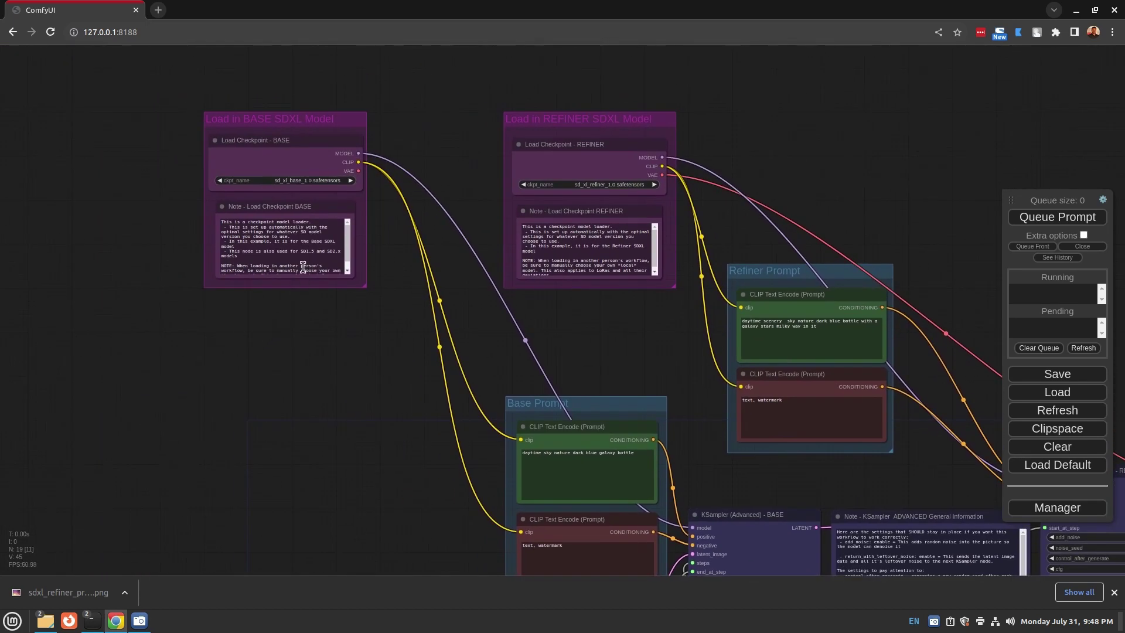
pyautogui.click(310, 180)
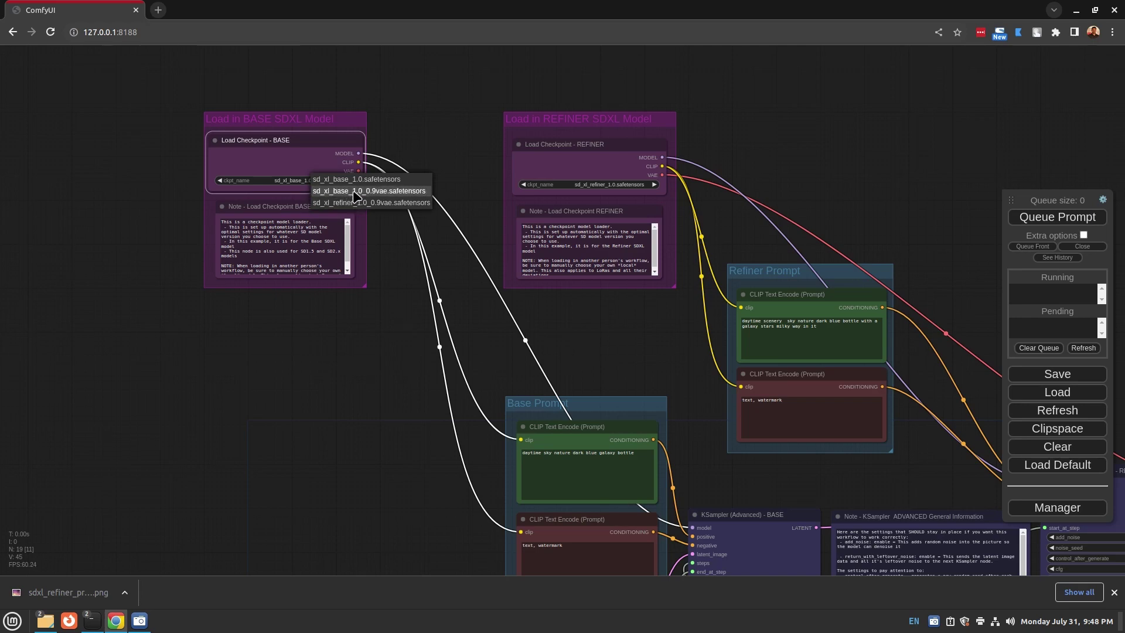
# Set BASE to sd_xl_base_1.0_0.9vae.safetensors and REFINER to sd_xl_refiner_1.0_0.9vae.safetensors.
pyautogui.click(356, 193)
pyautogui.click(620, 190)
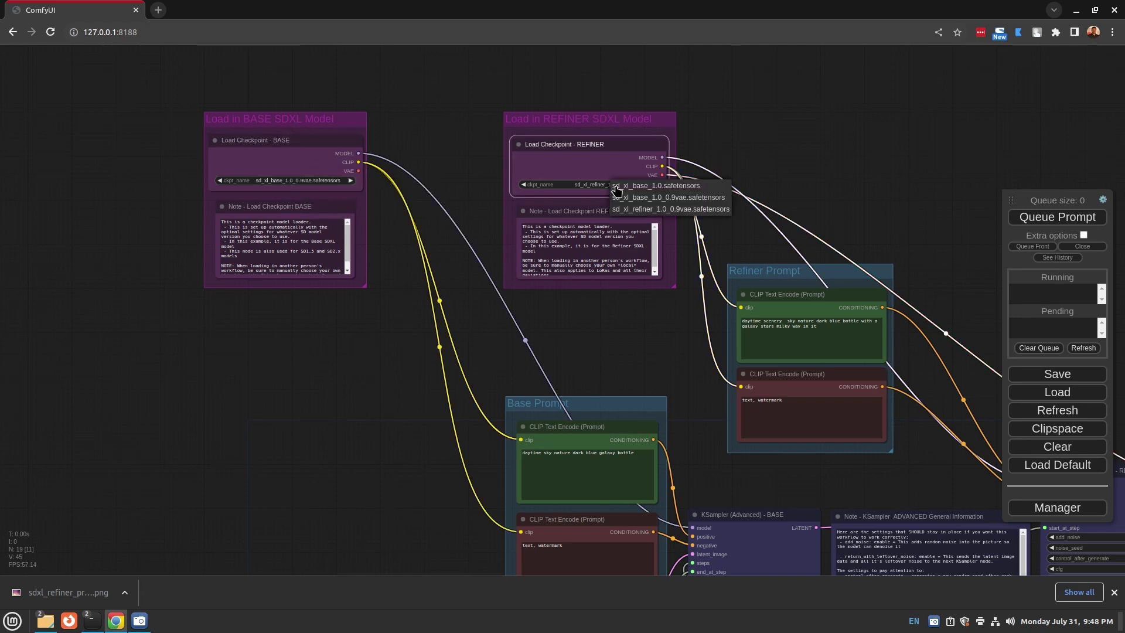
pyautogui.click(639, 212)
# Queue the prompt to generate the galaxy bottle image.
pyautogui.moveTo(921, 244); pyautogui.dragTo(720, 155)
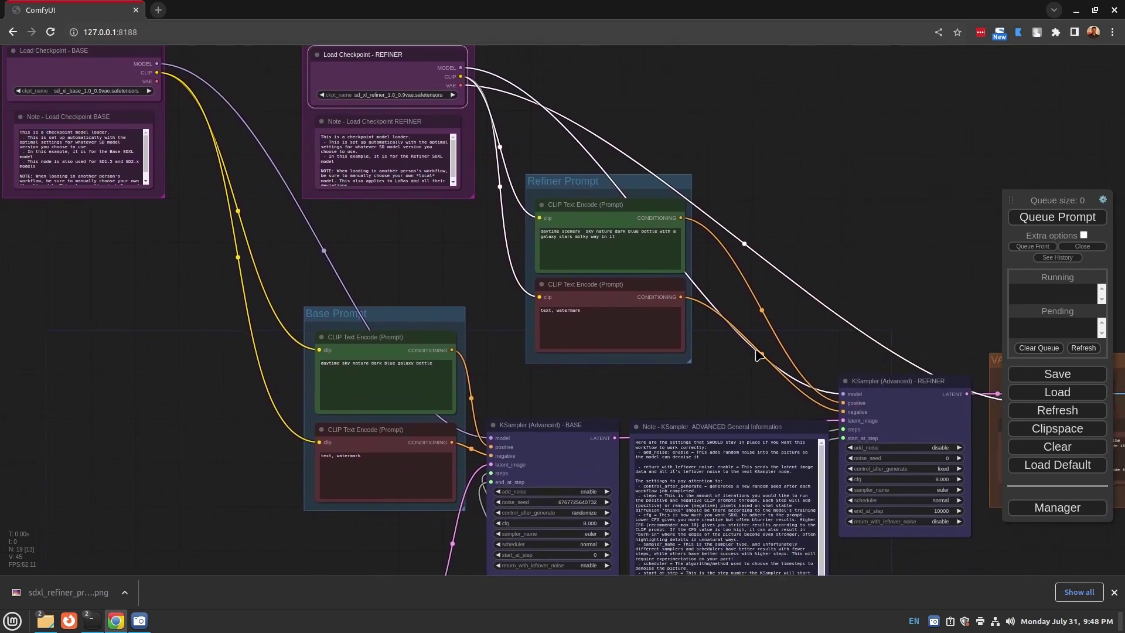
pyautogui.click(1058, 219)
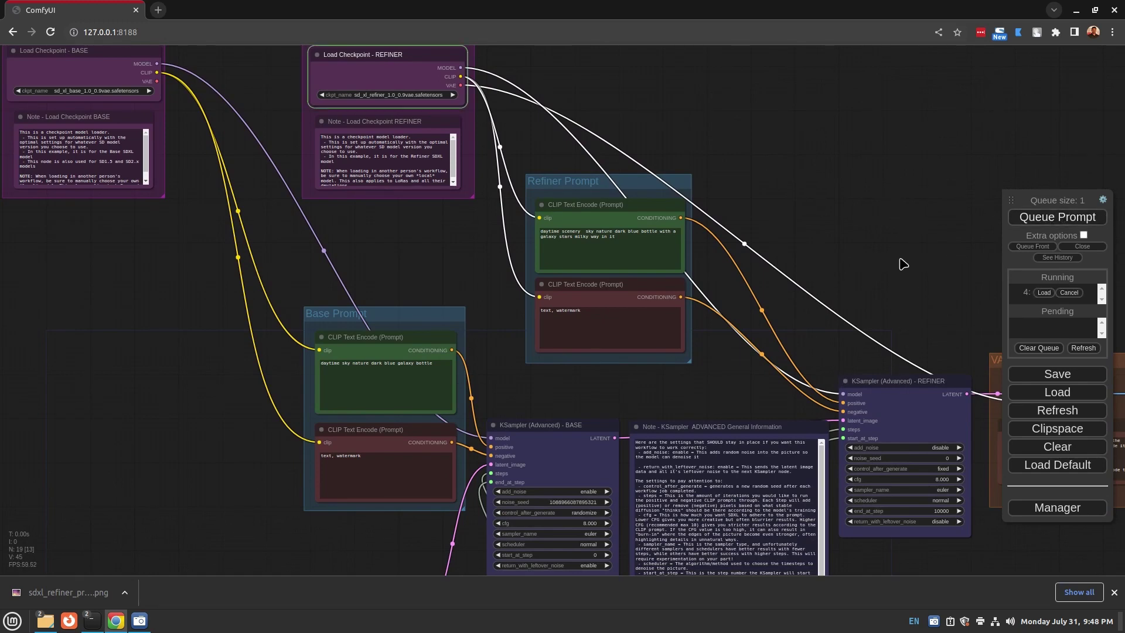
pyautogui.moveTo(897, 259); pyautogui.dragTo(741, 170)
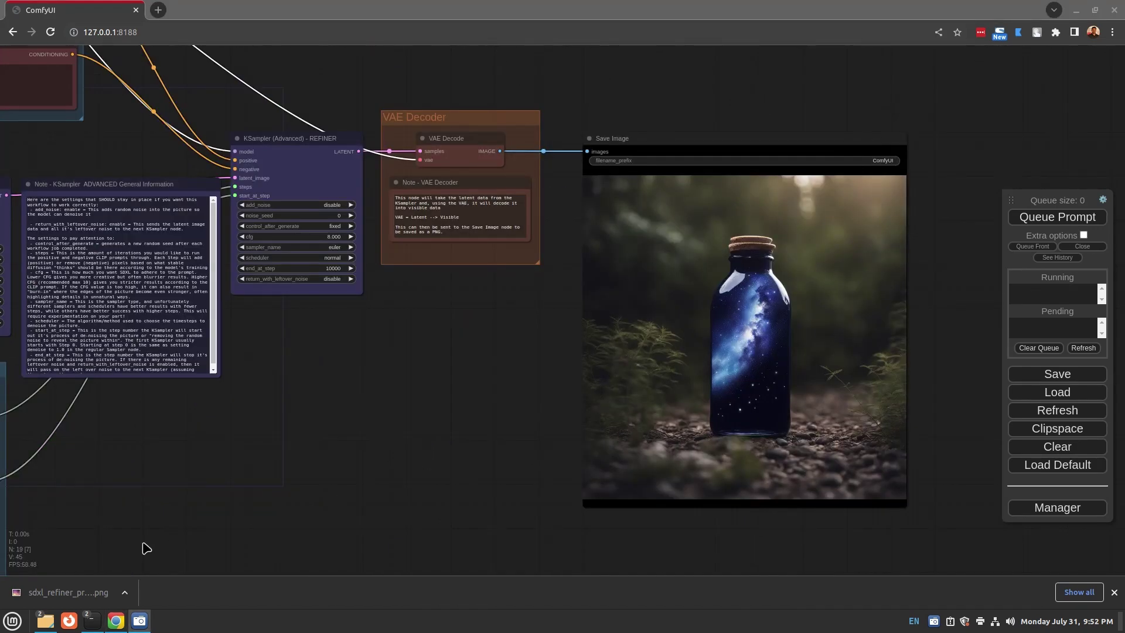
# View the 1024×1024 sdxl_refiner_prompt_example.png in Xviewer, then close it.
pyautogui.moveTo(47, 625)
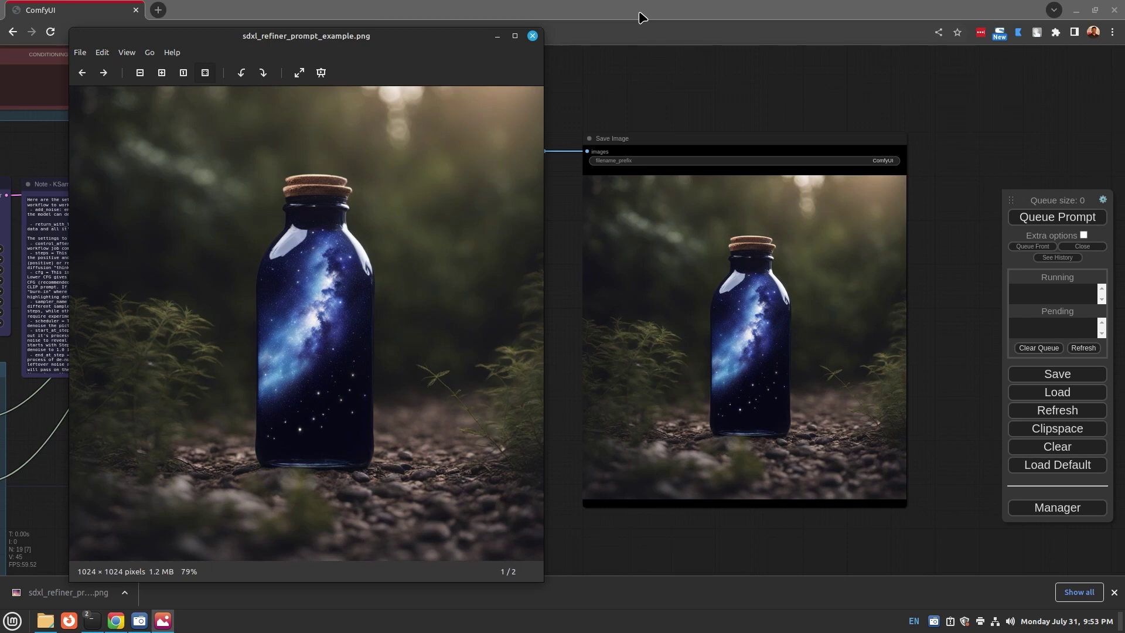
pyautogui.click(532, 36)
# Zoom and pan the canvas onto the Save Image node showing the corked galaxy bottle.
pyautogui.scroll(5, 808, 138)
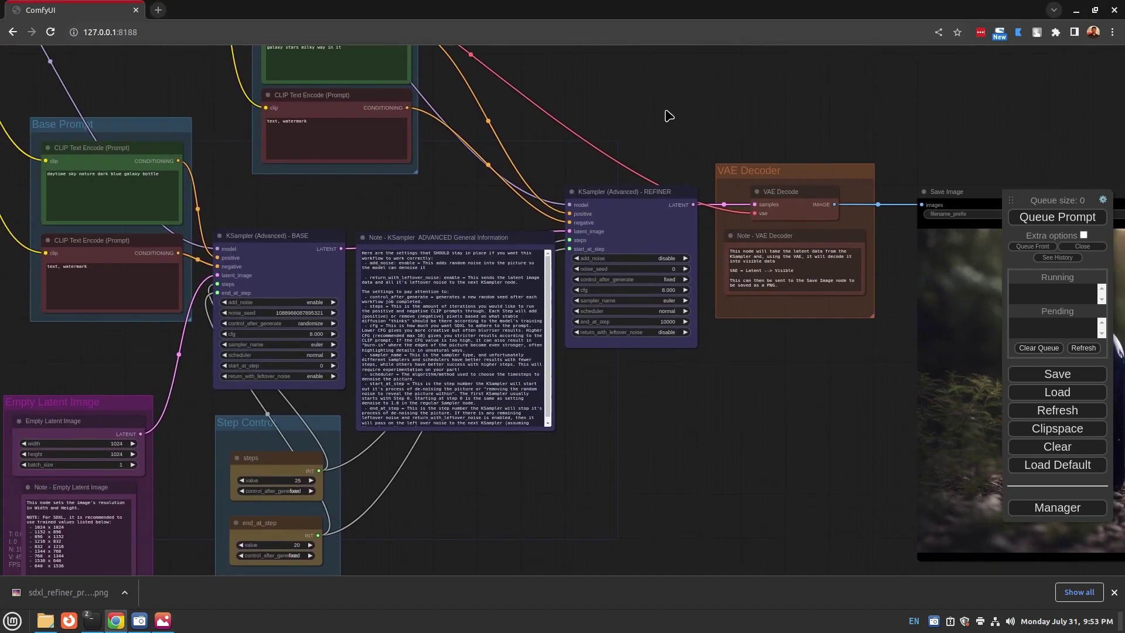
pyautogui.moveTo(669, 116); pyautogui.dragTo(818, 181)
pyautogui.moveTo(712, 111); pyautogui.dragTo(866, 195)
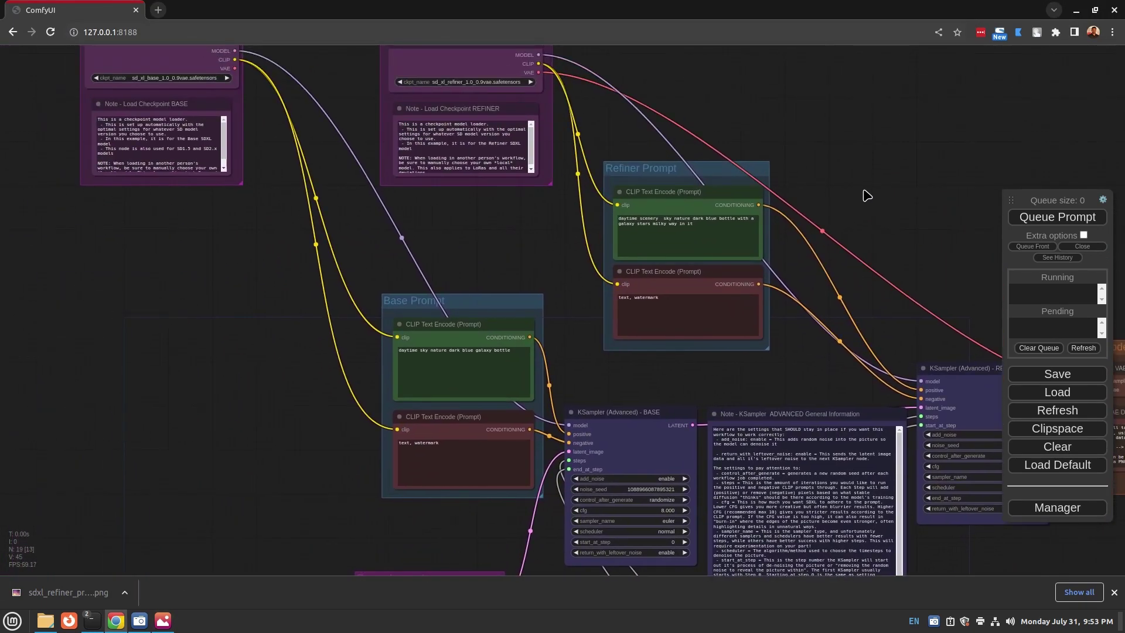
pyautogui.moveTo(812, 141); pyautogui.dragTo(837, 186)
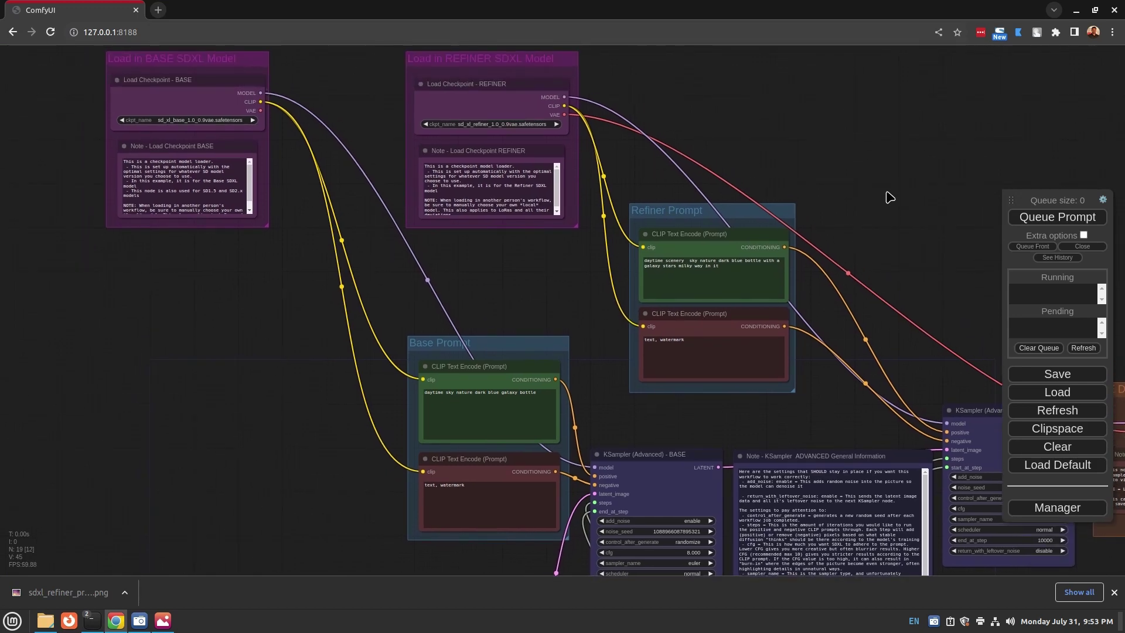
pyautogui.moveTo(886, 193); pyautogui.dragTo(757, 157)
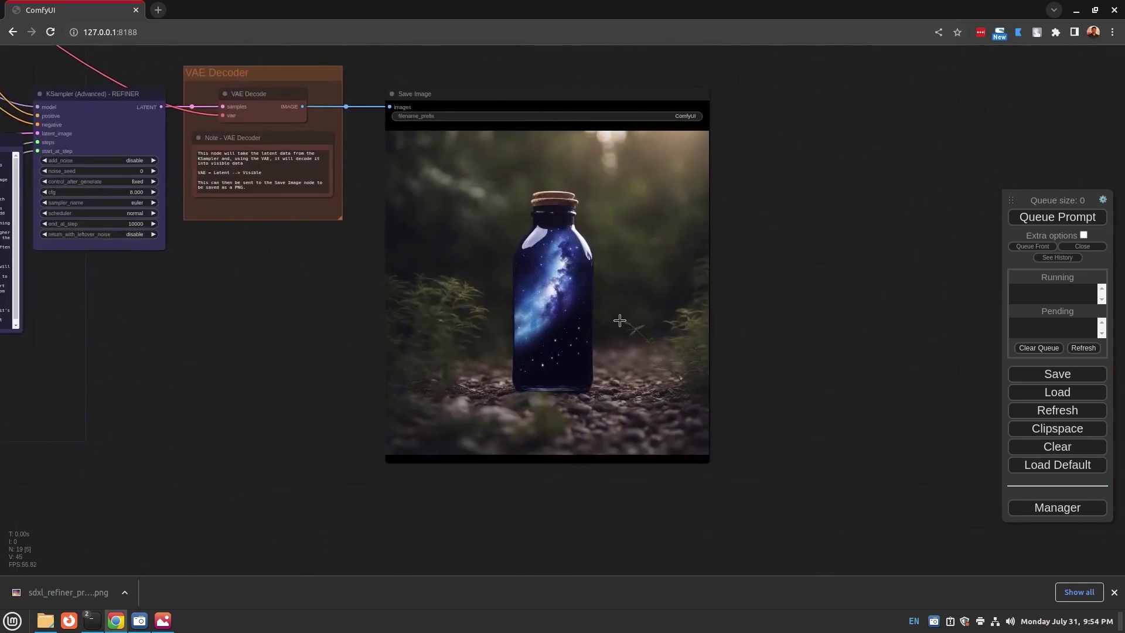
pyautogui.scroll(3, 618, 316)
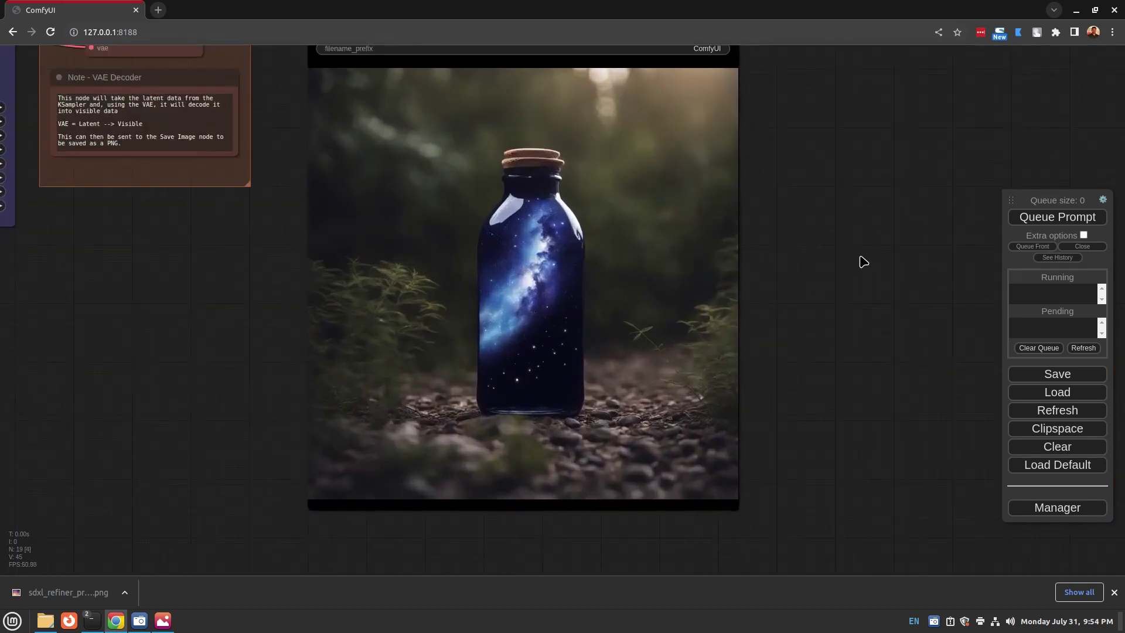
pyautogui.moveTo(824, 219); pyautogui.dragTo(827, 264)
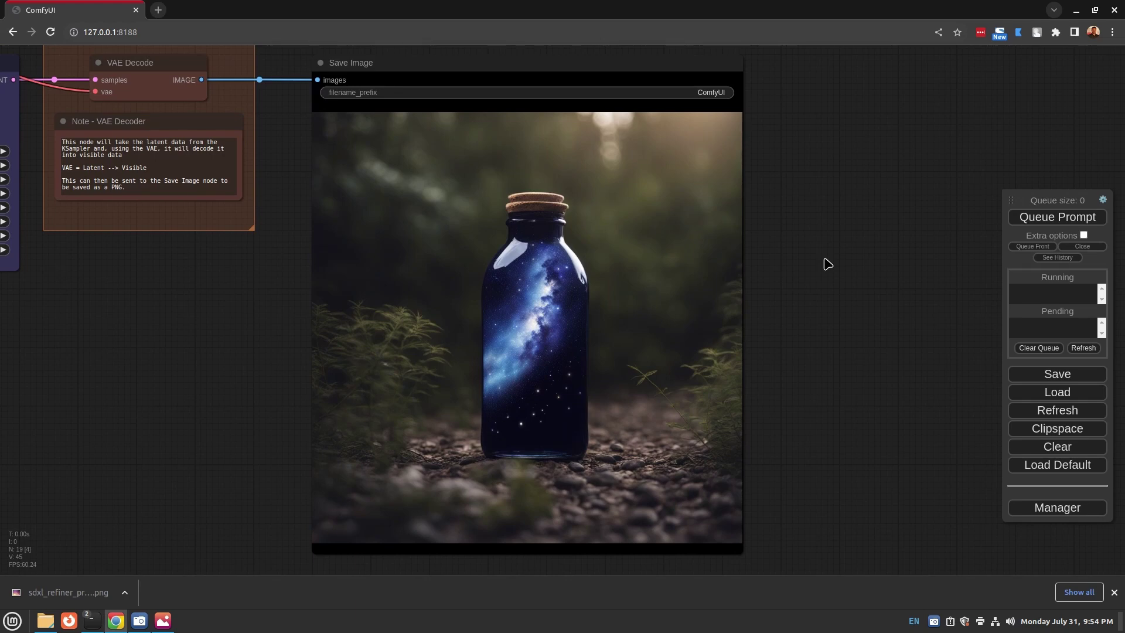